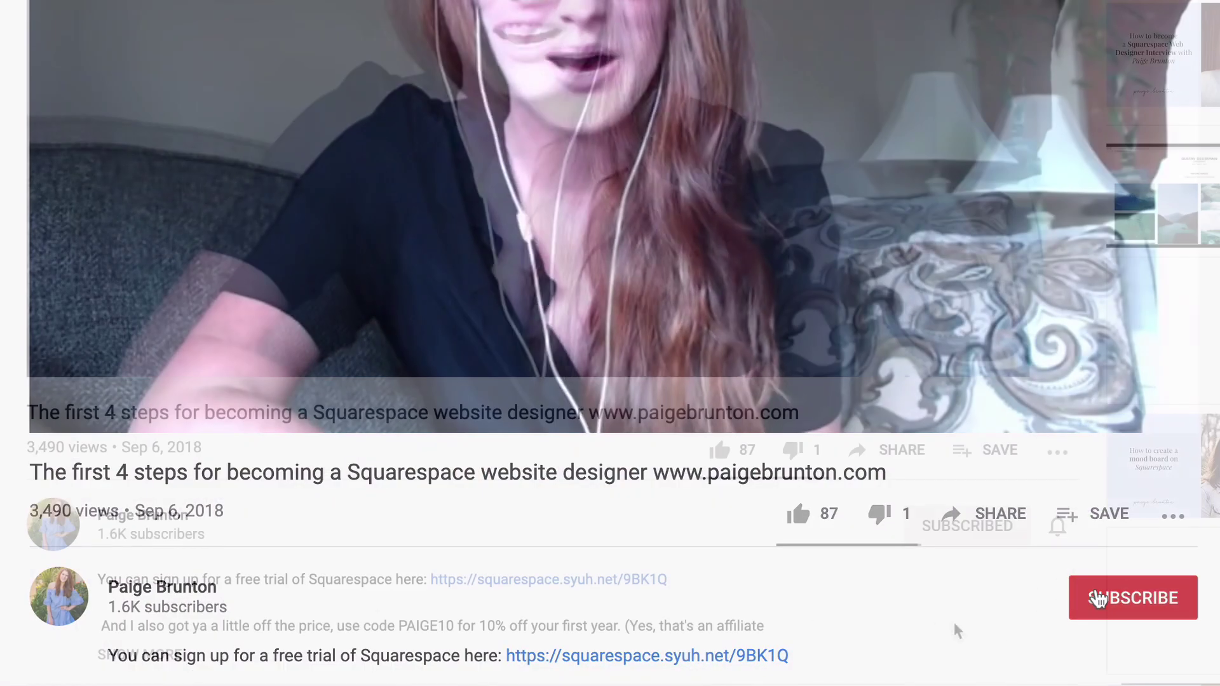
# Step: Subscribe to the YouTube channel and bring up its bell notification choices
pyautogui.click(1095, 597)
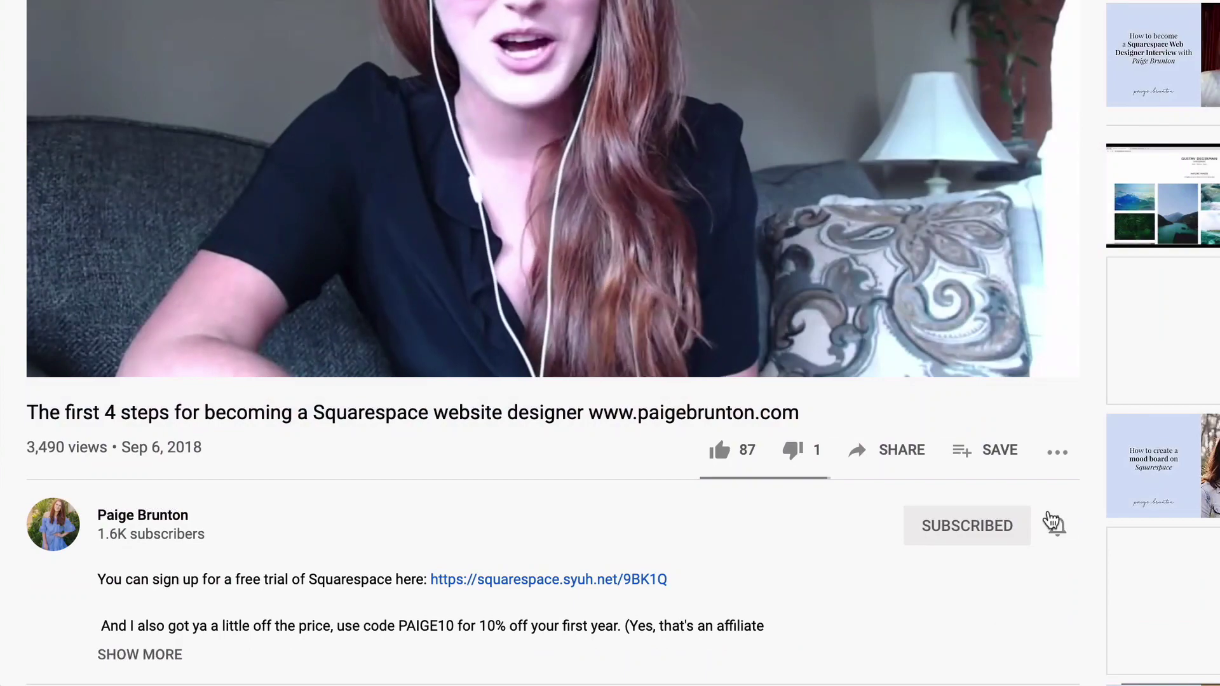
pyautogui.click(1058, 533)
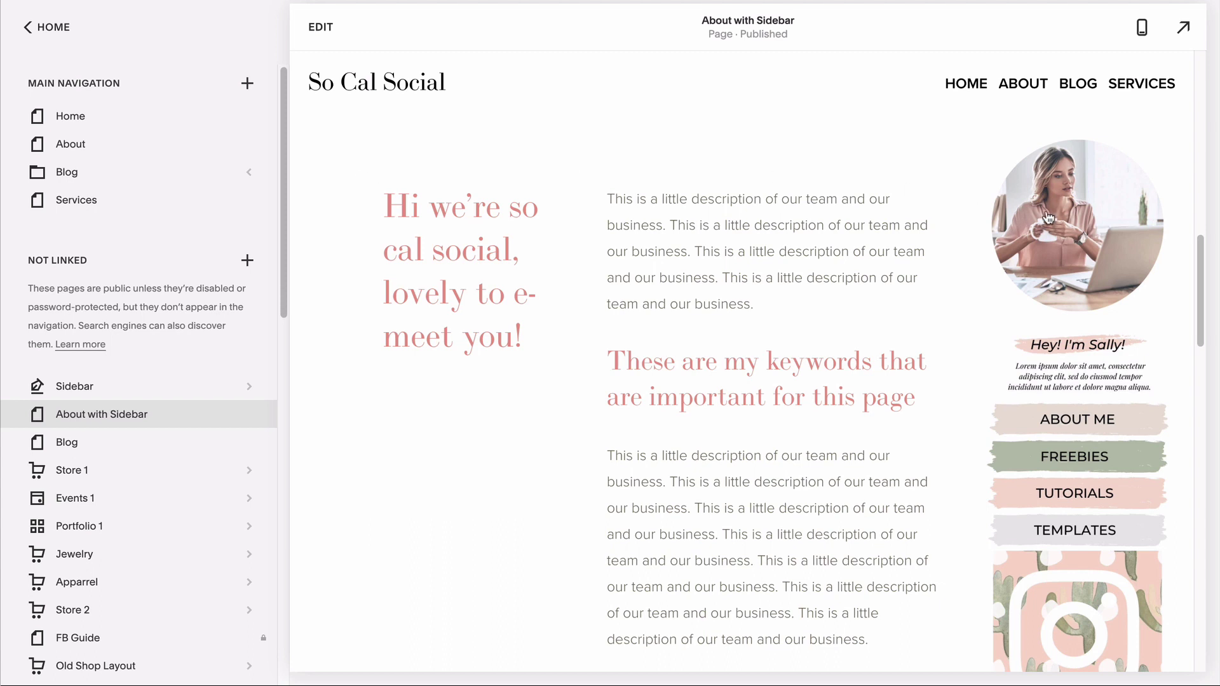
pyautogui.scroll(-3, 1057, 585)
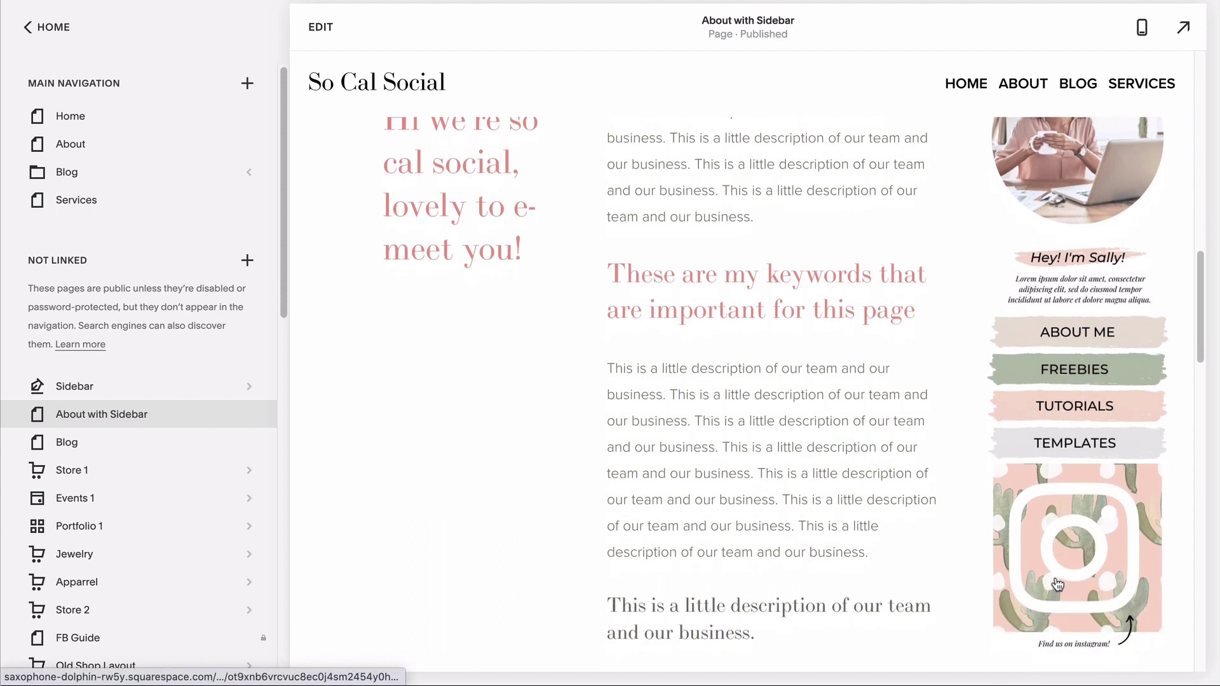
pyautogui.scroll(2, 1057, 585)
pyautogui.scroll(1, 1058, 585)
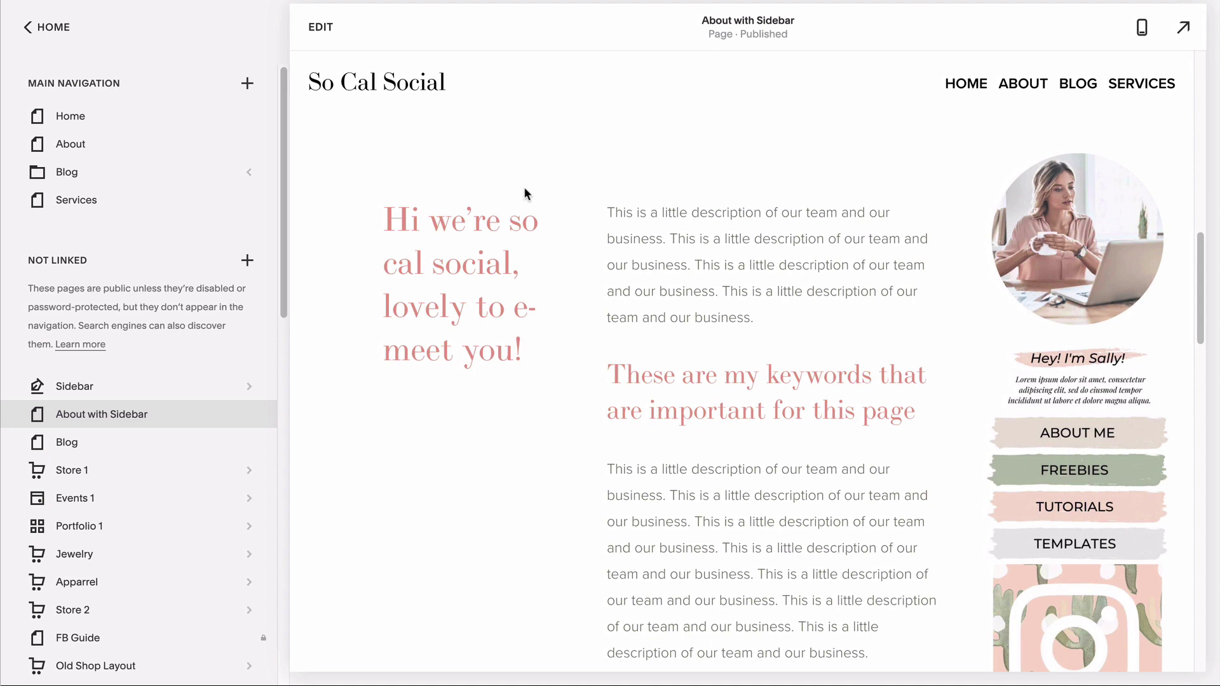
pyautogui.scroll(-10, 639, 294)
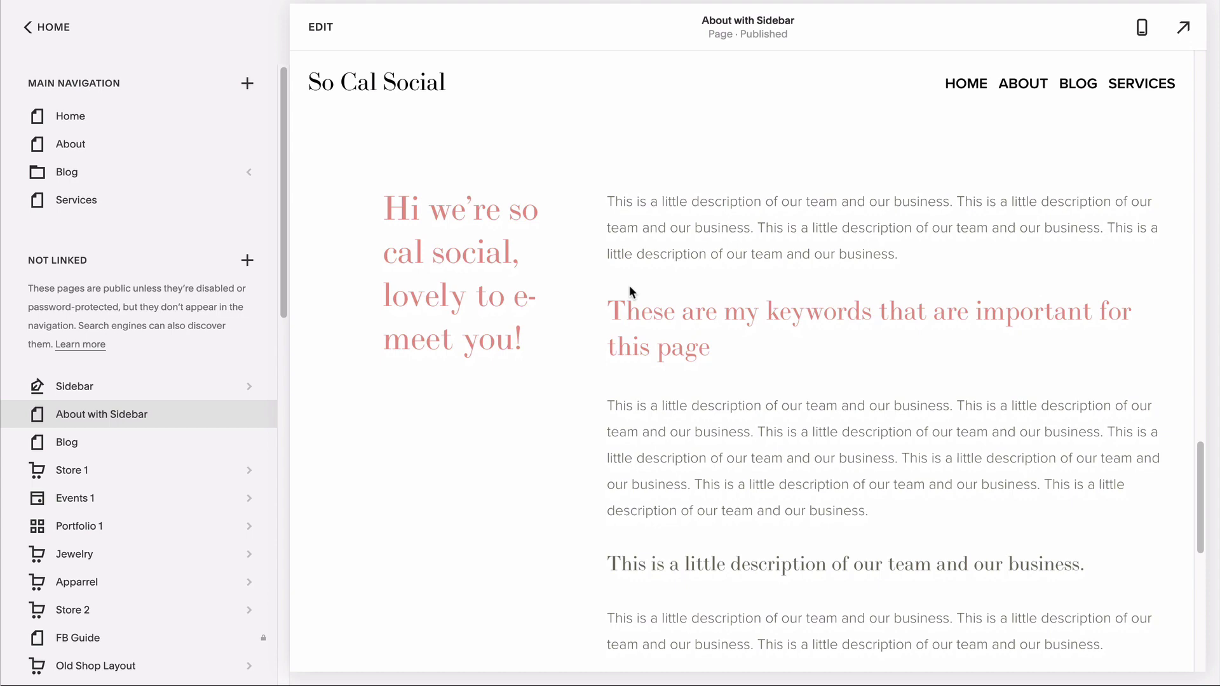
# Step: Put the About with Sidebar page into edit mode and scroll down to its content
pyautogui.click(316, 32)
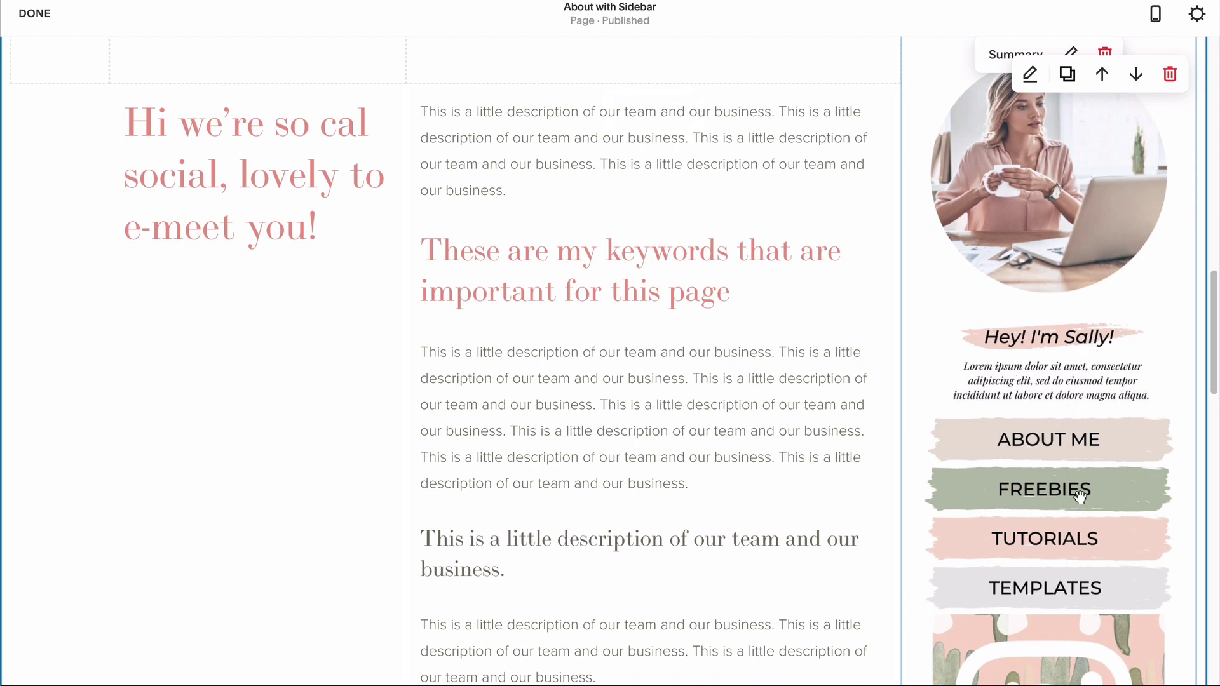
pyautogui.scroll(-3, 1078, 496)
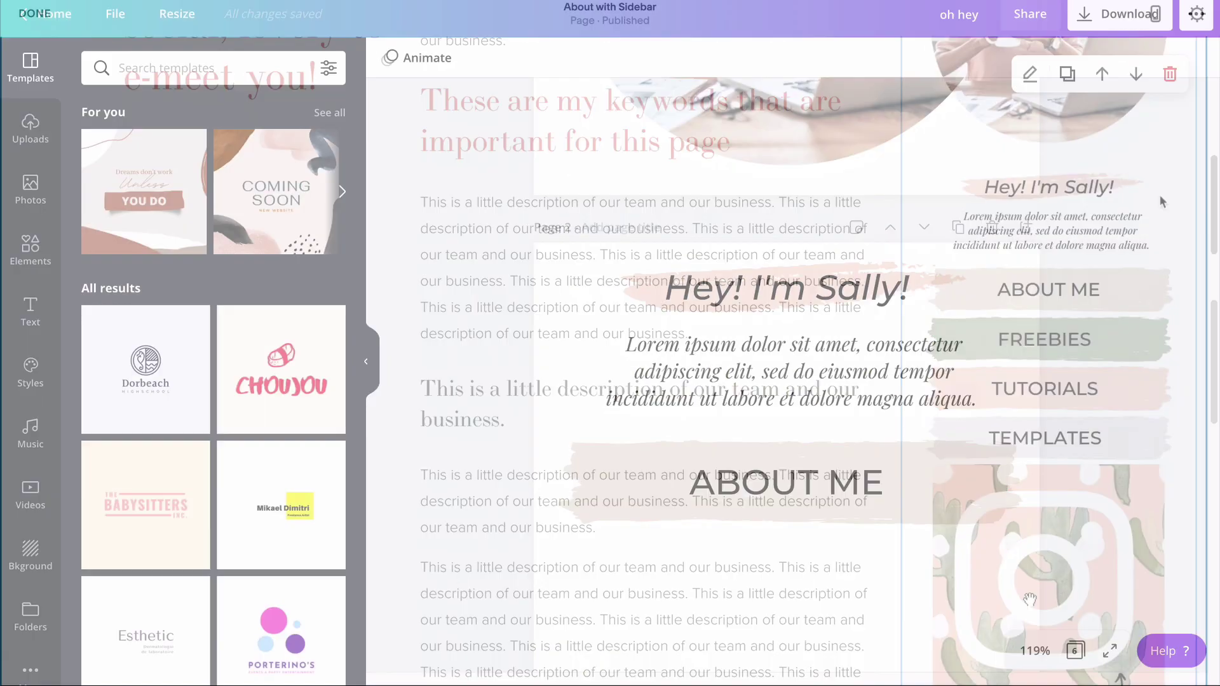
pyautogui.scroll(-1, 1161, 197)
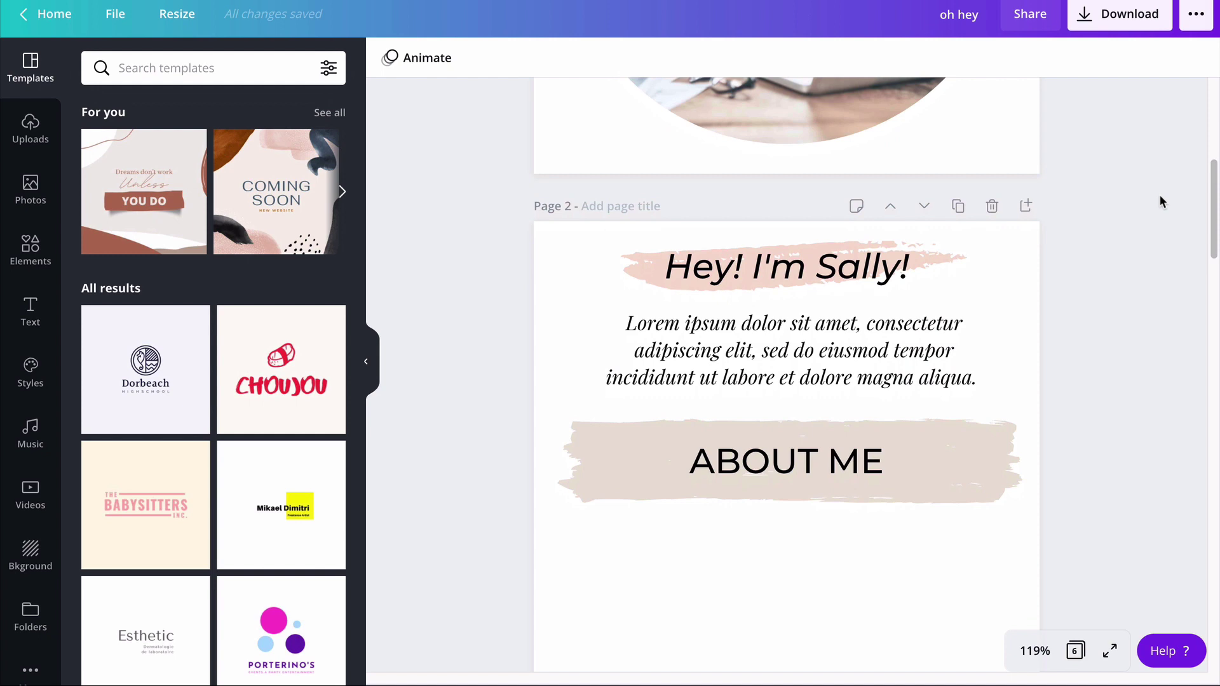
pyautogui.scroll(-10, 1160, 201)
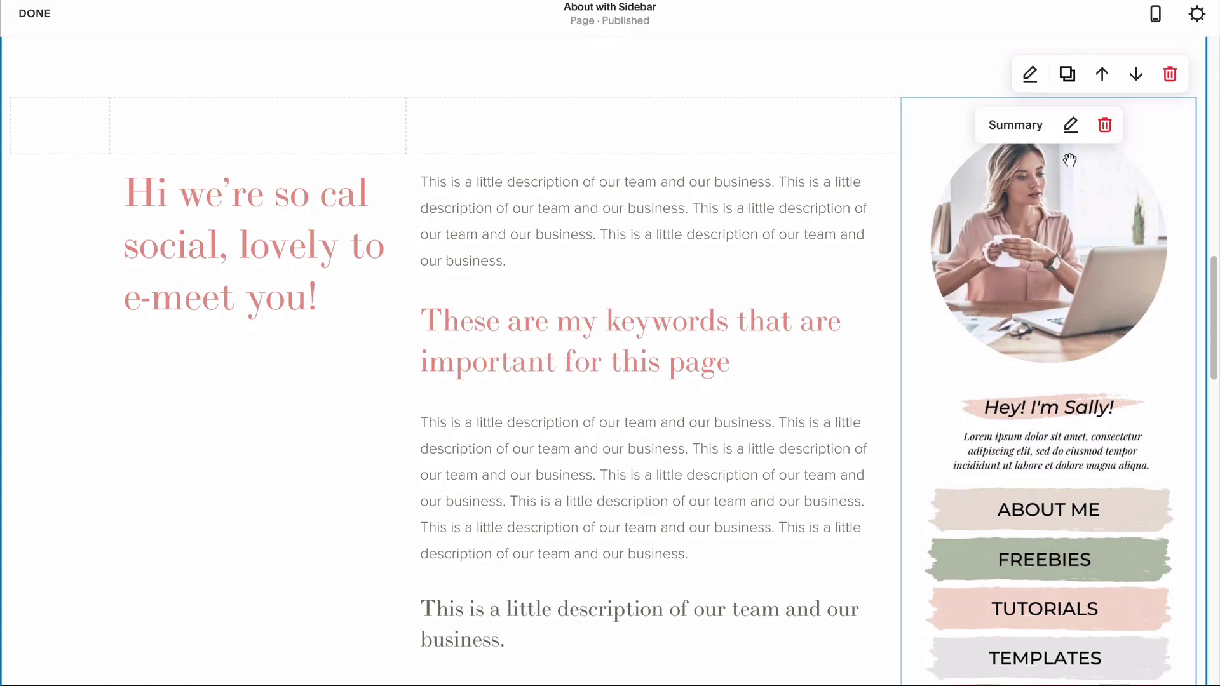
# Step: Increase the sidebar summary block's Gutter Width from 5 to 25
pyautogui.click(1070, 127)
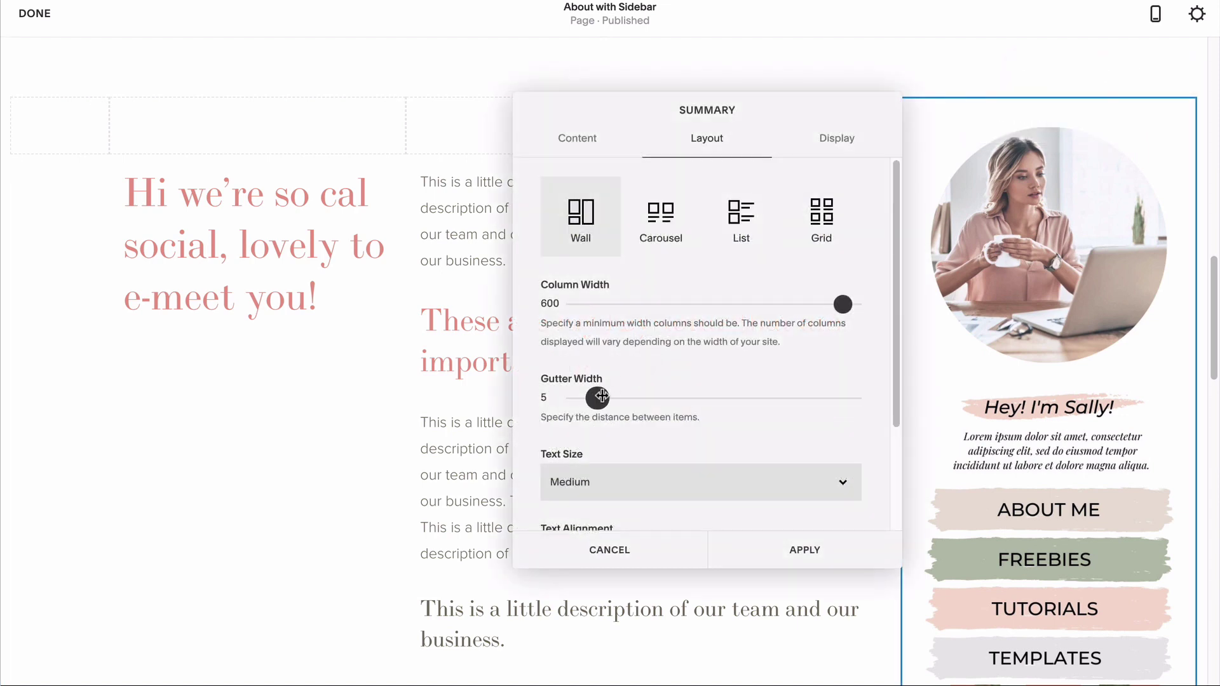
pyautogui.moveTo(597, 398); pyautogui.dragTo(648, 399)
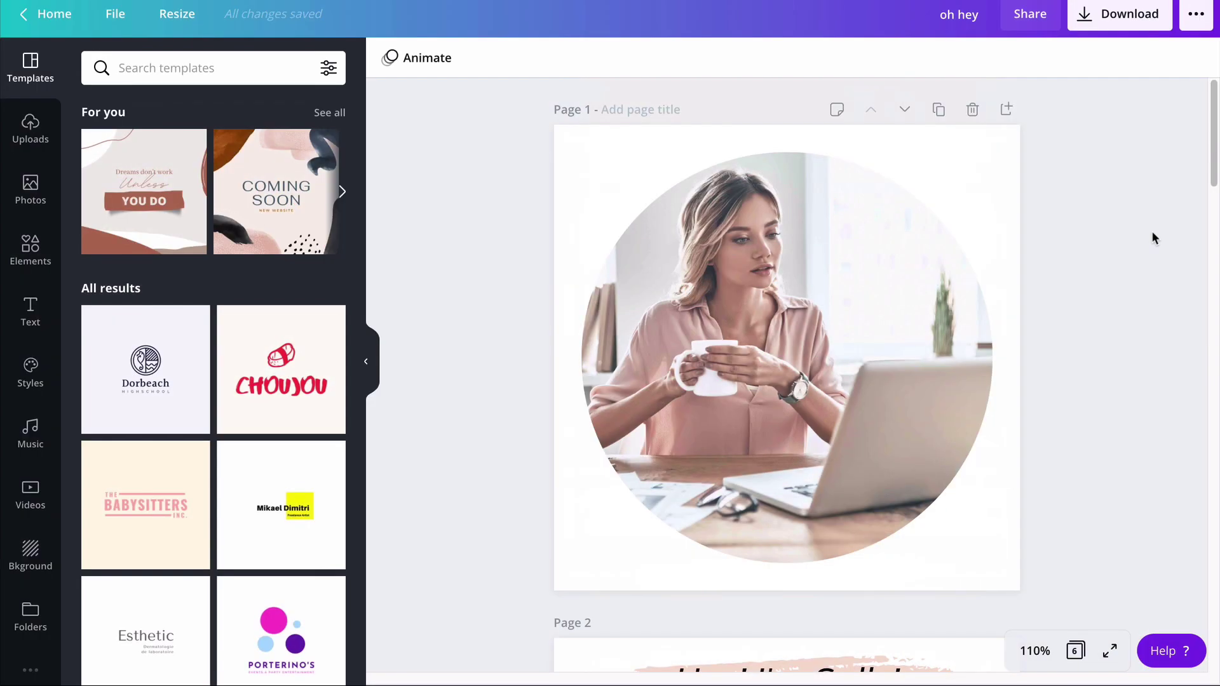
pyautogui.scroll(-7, 1152, 233)
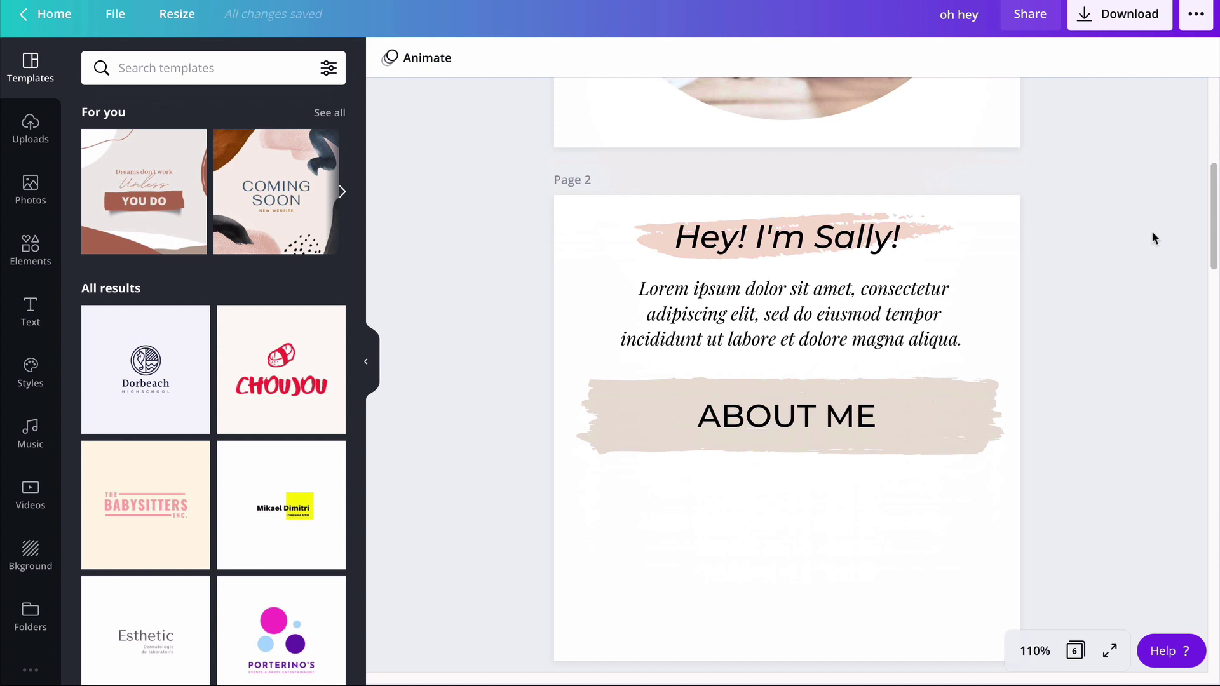
pyautogui.scroll(-10, 1153, 237)
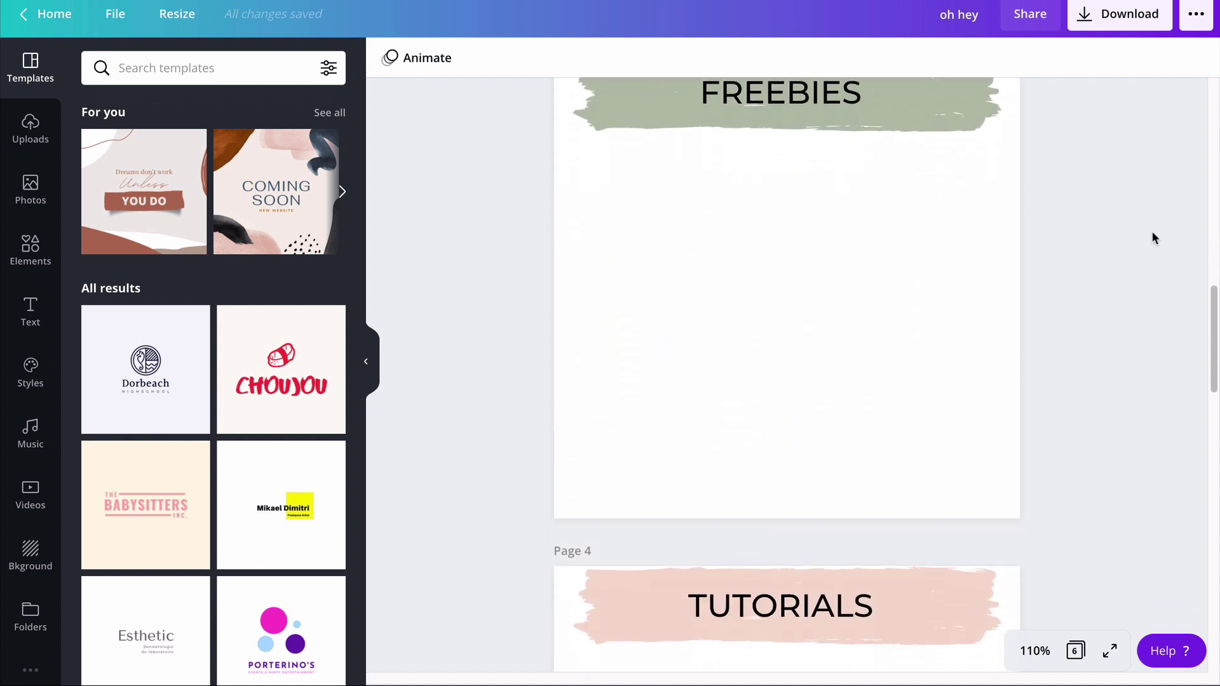
pyautogui.scroll(-10, 1153, 237)
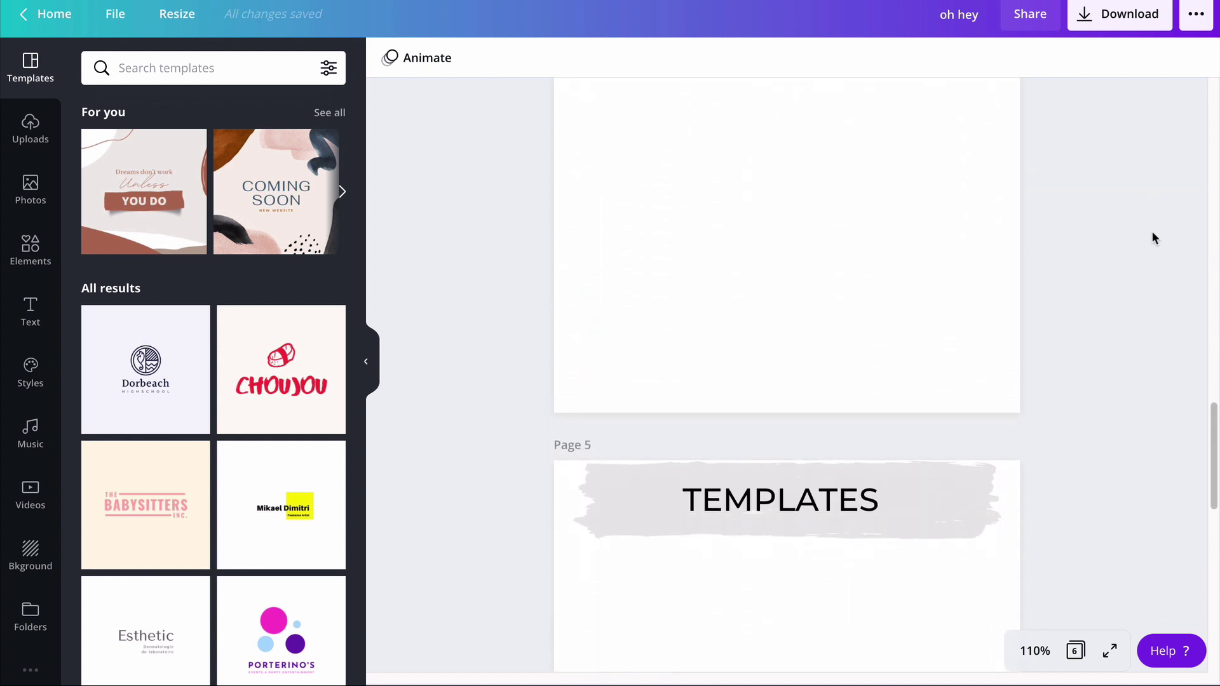
pyautogui.scroll(-10, 1153, 237)
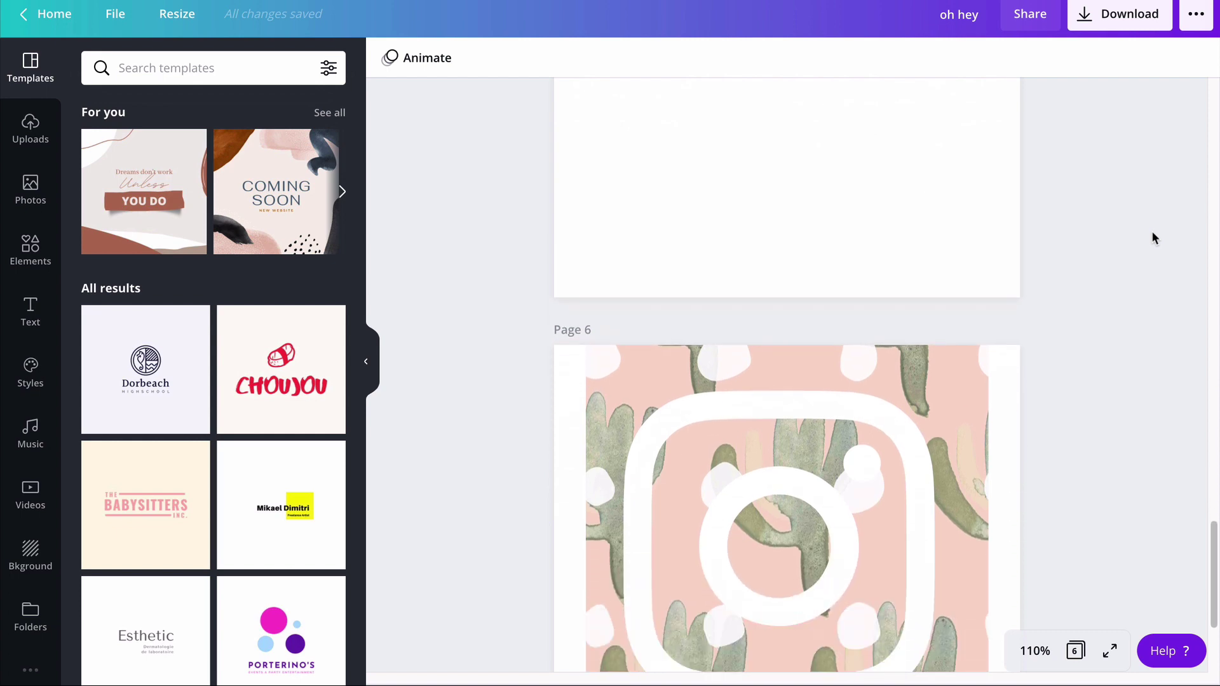
pyautogui.scroll(-5, 1152, 231)
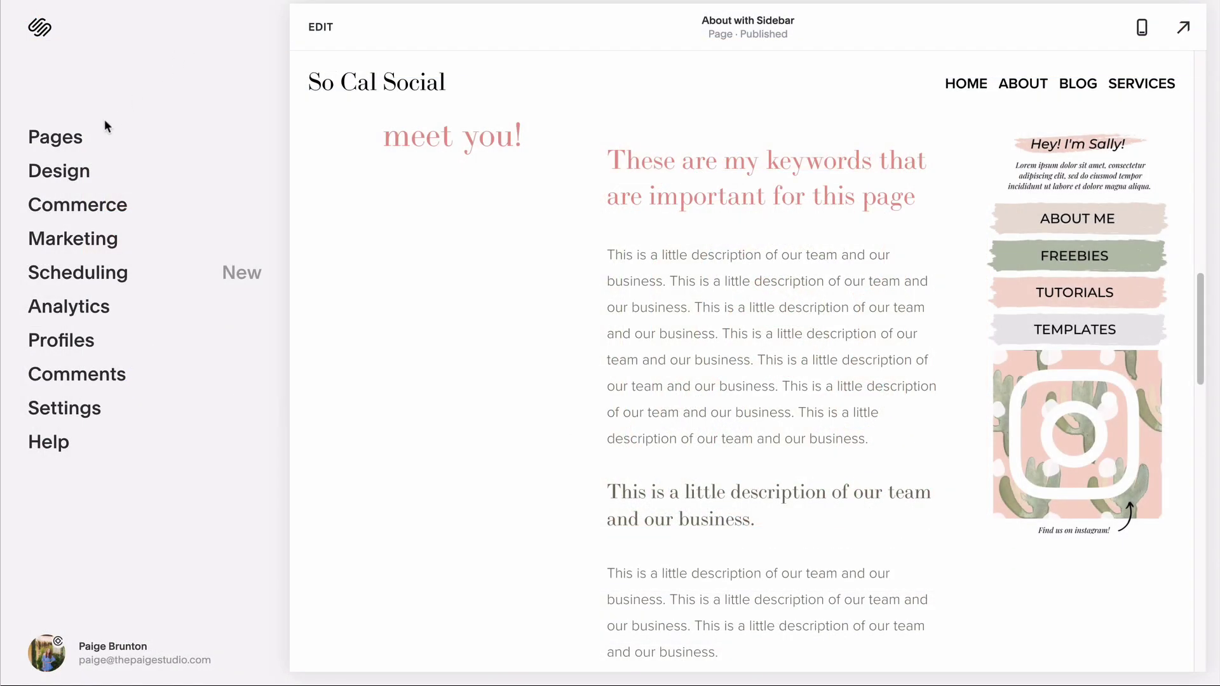
# Step: Create a new unlinked blog page named 'Sidebar blog'
pyautogui.click(63, 141)
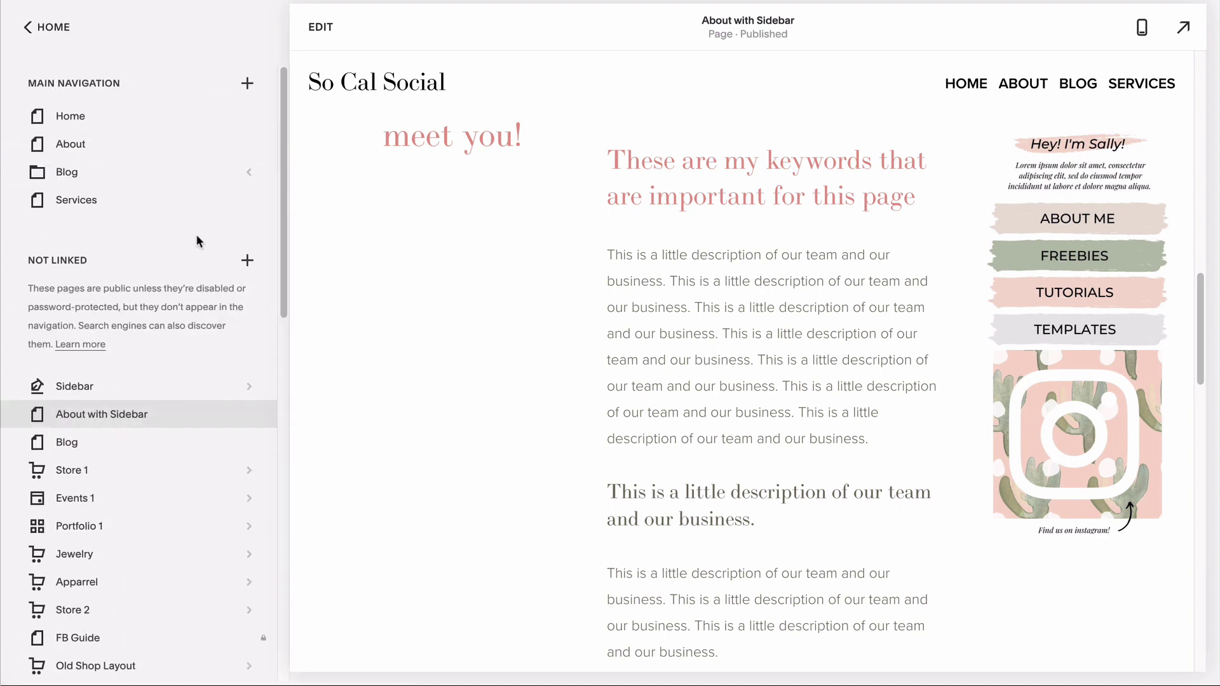
pyautogui.click(247, 261)
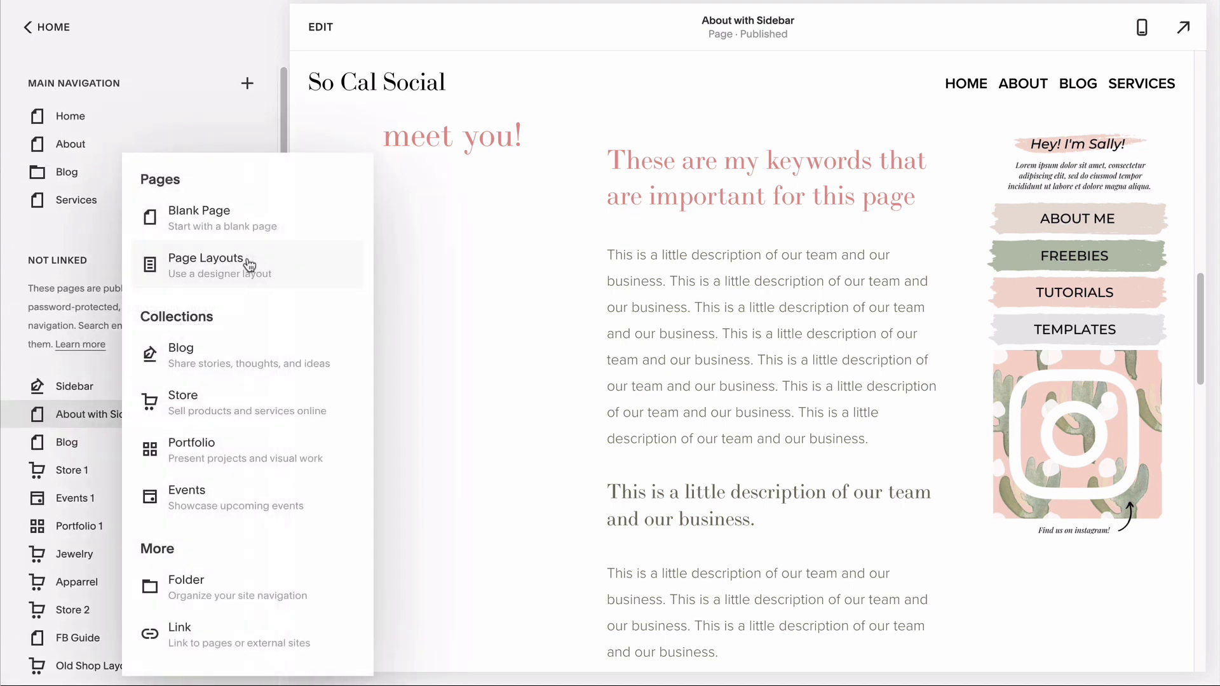
pyautogui.click(183, 357)
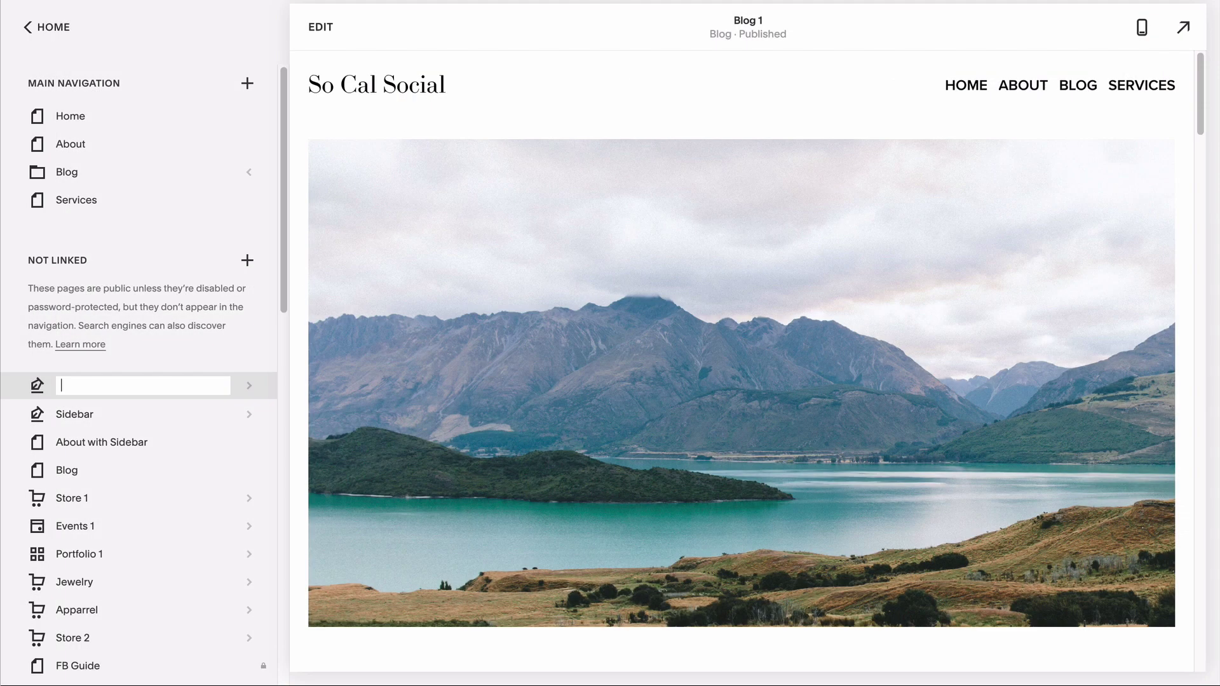
pyautogui.write('Sidebar blog')
pyautogui.press('Return')
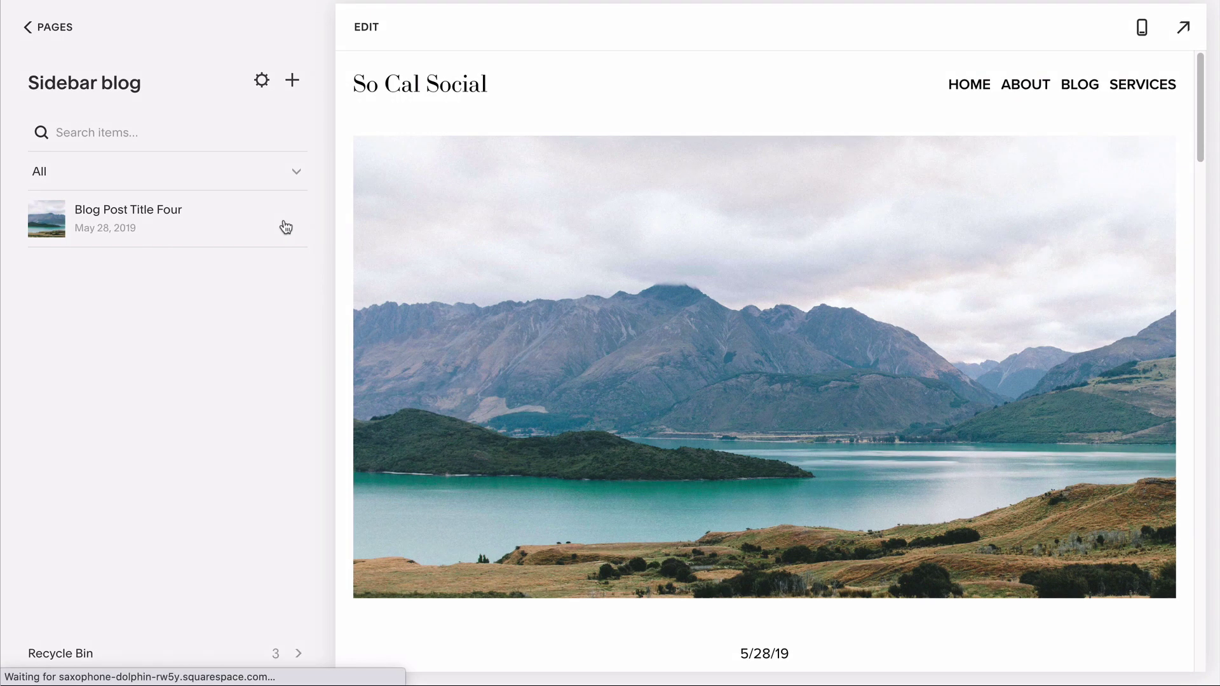
# Step: Delete the blog's sample post
pyautogui.click(286, 227)
pyautogui.click(296, 329)
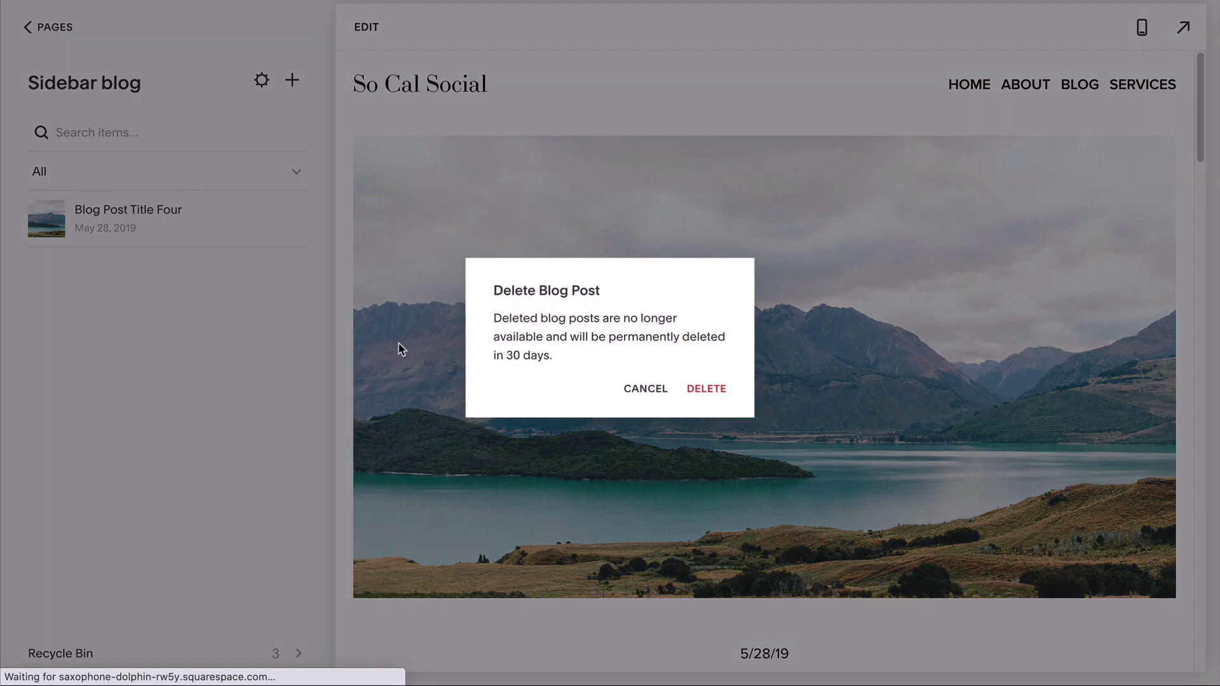
pyautogui.click(705, 390)
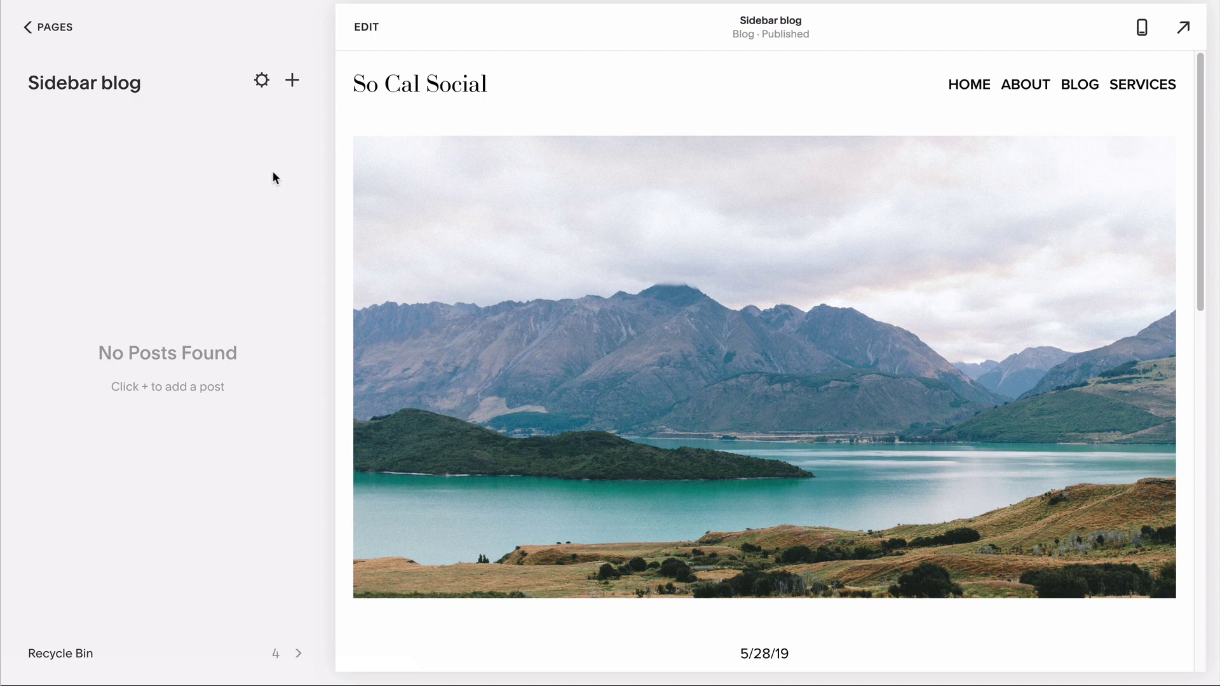
# Step: Start a new Sidebar blog post and give it the 6.jpg thumbnail image
pyautogui.click(292, 80)
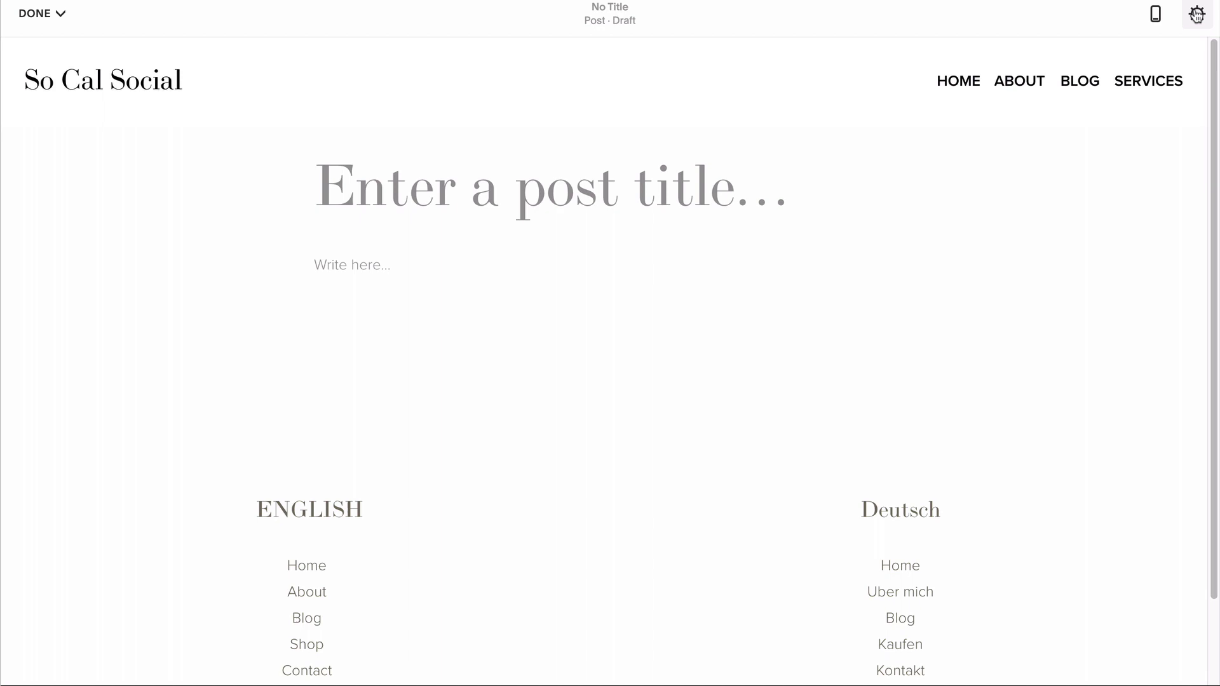
pyautogui.click(1198, 14)
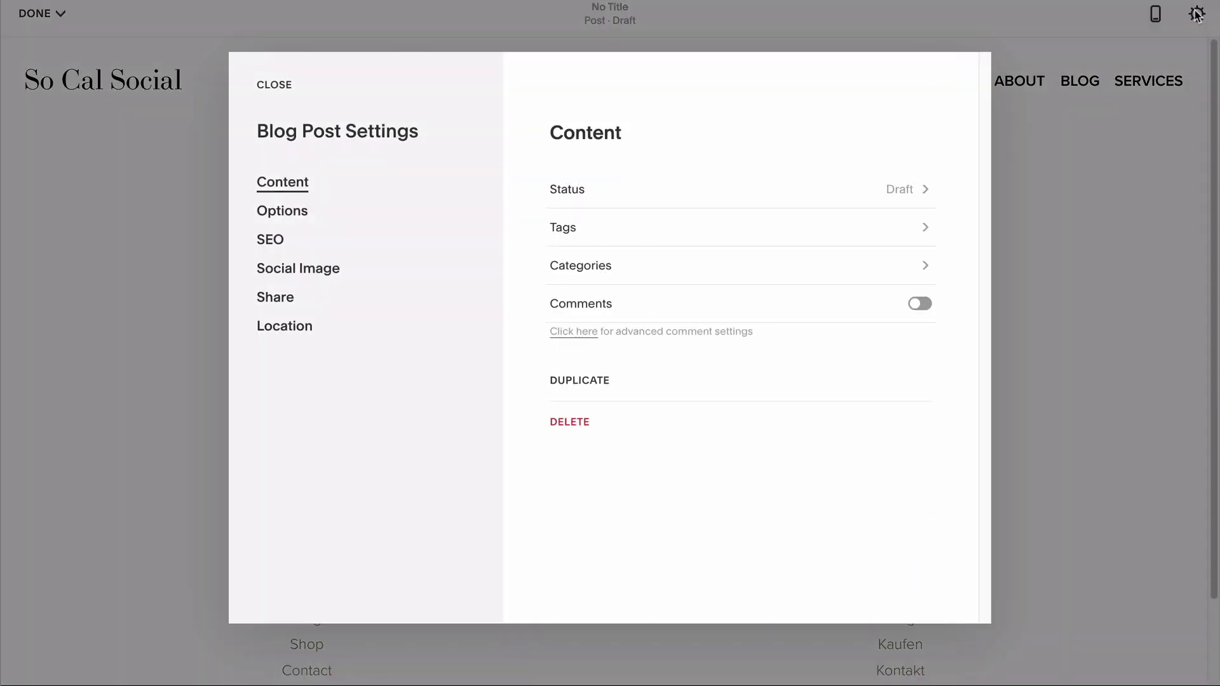
pyautogui.click(271, 221)
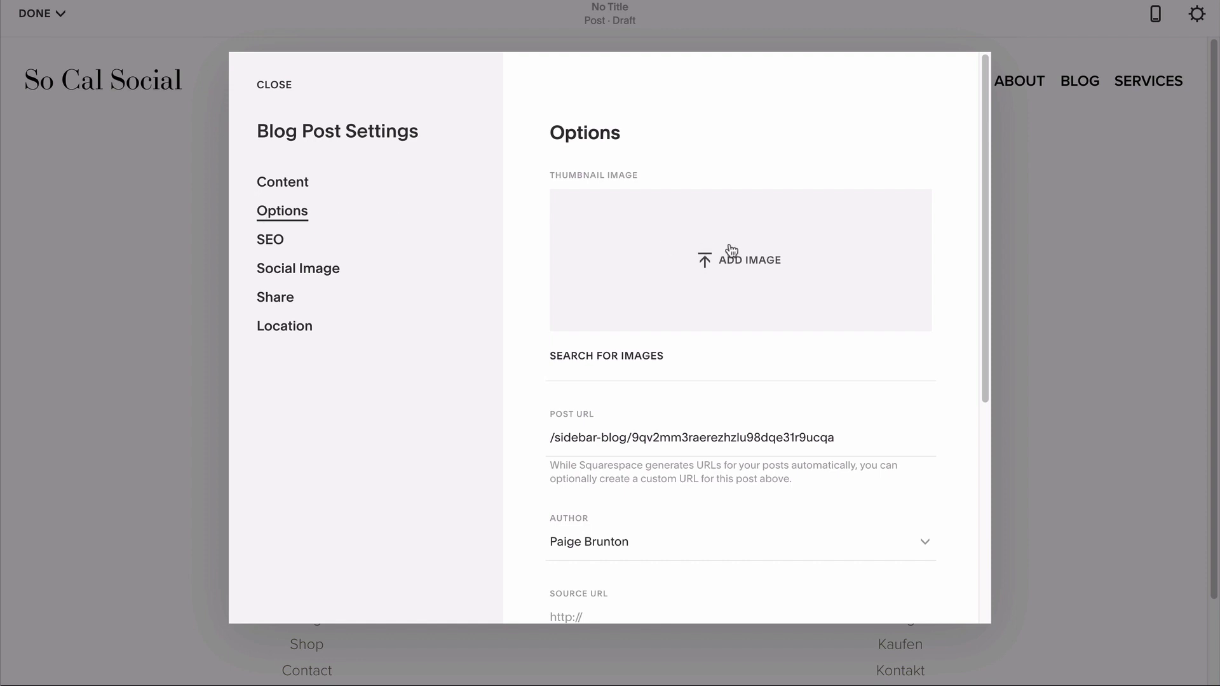
pyautogui.click(730, 251)
pyautogui.click(471, 108)
pyautogui.click(915, 228)
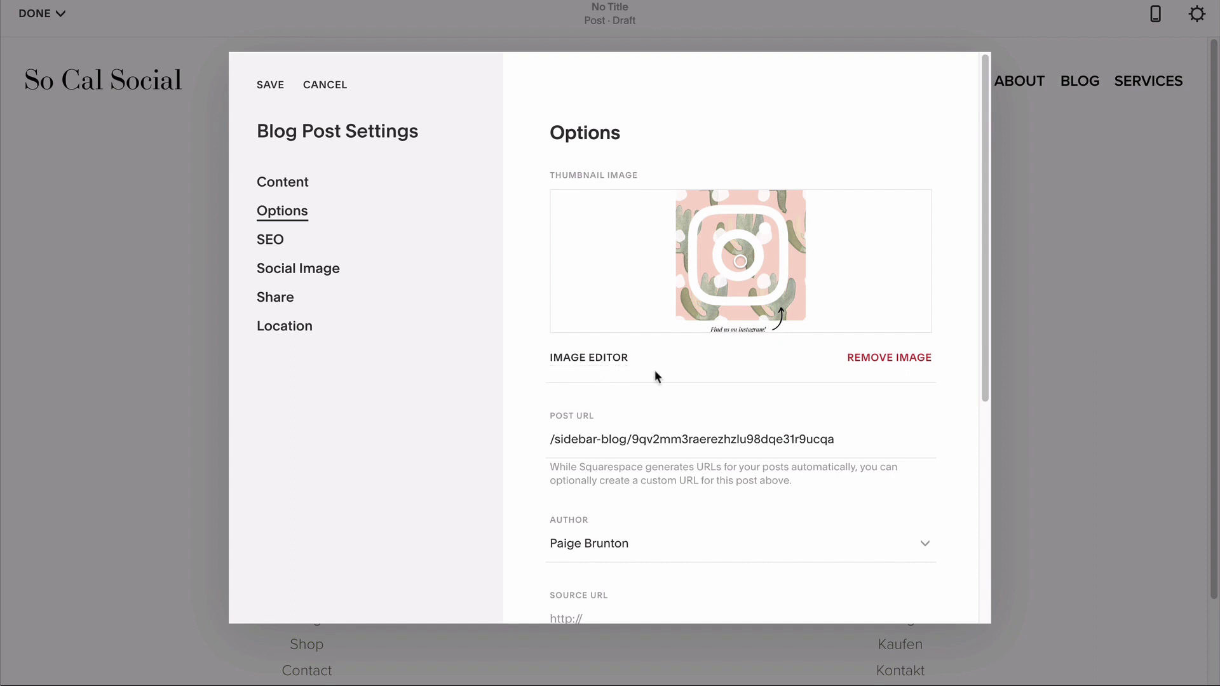
# Step: Set the post's source URL to /about, link its title to it, and check its status
pyautogui.scroll(-4, 657, 377)
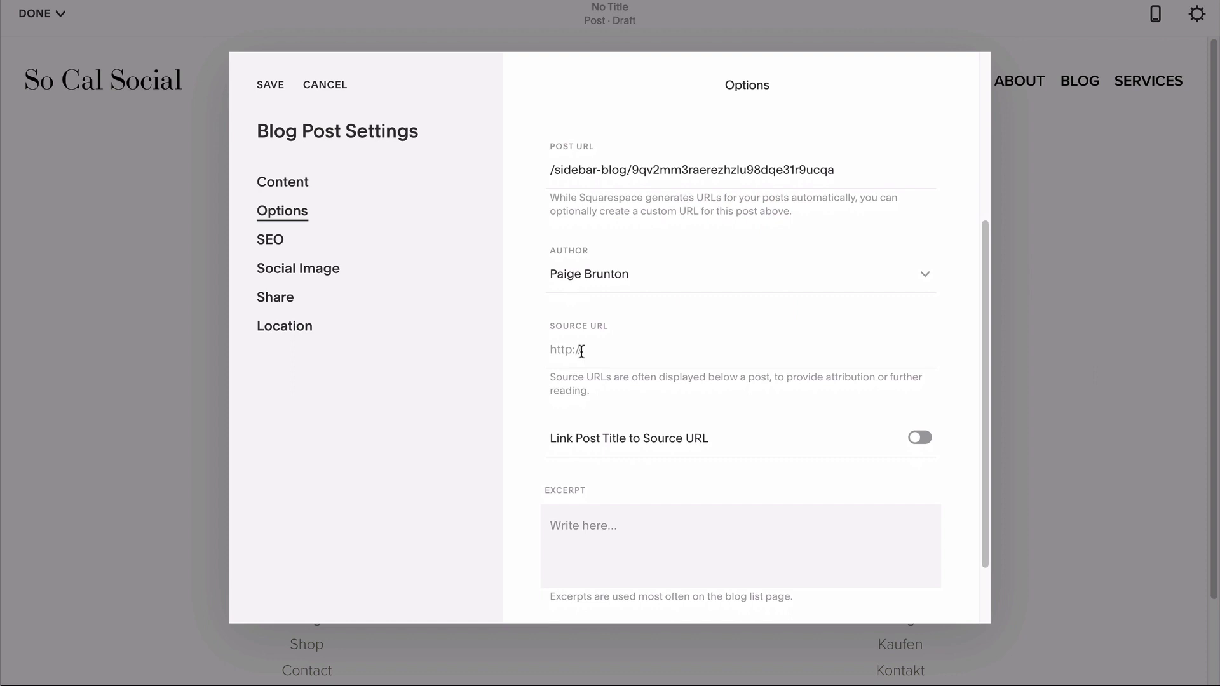
pyautogui.click(581, 351)
pyautogui.write('/about')
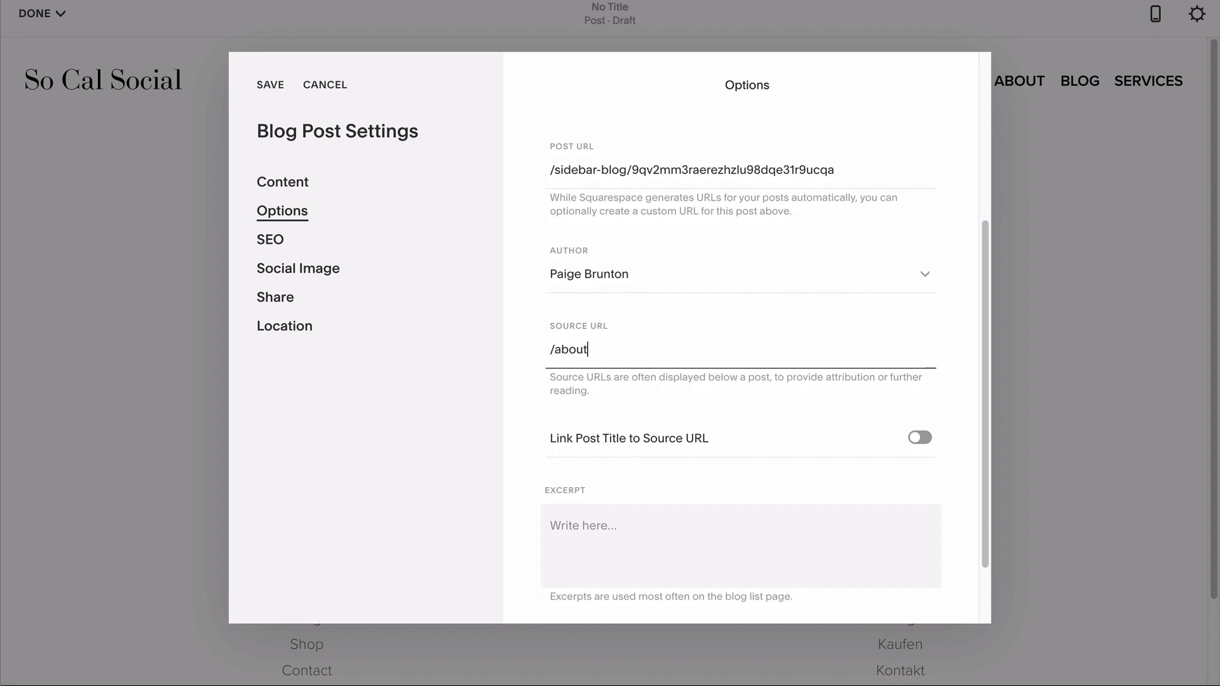
pyautogui.click(918, 438)
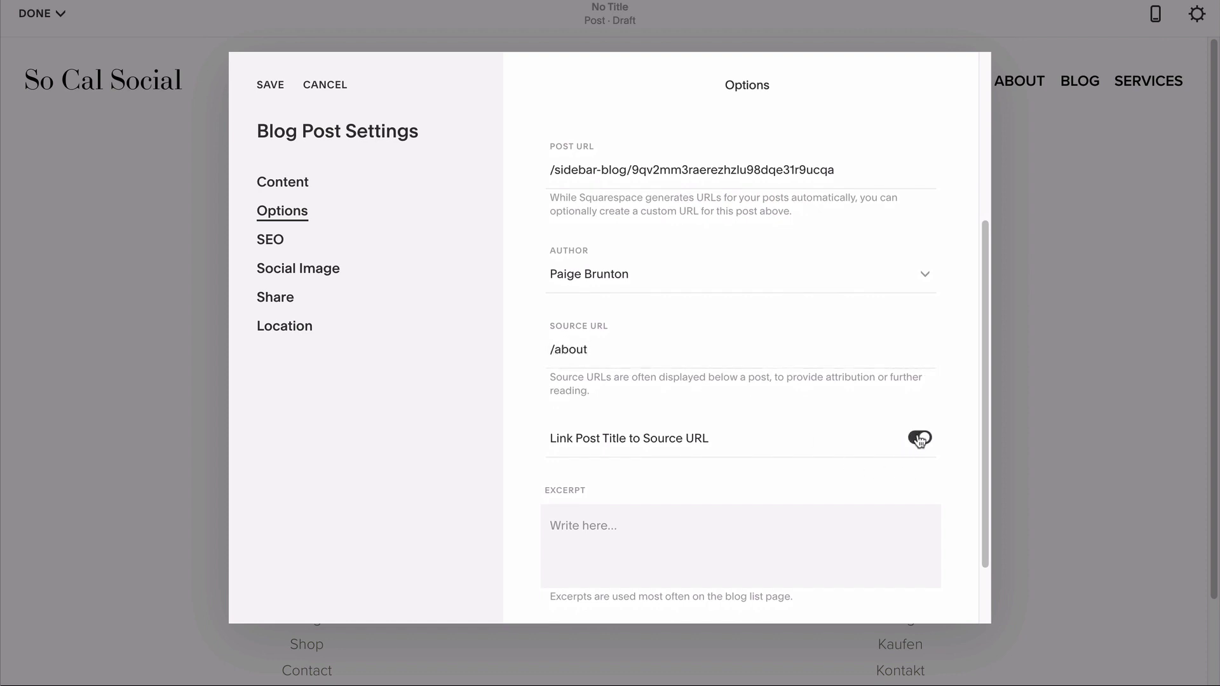
pyautogui.click(287, 184)
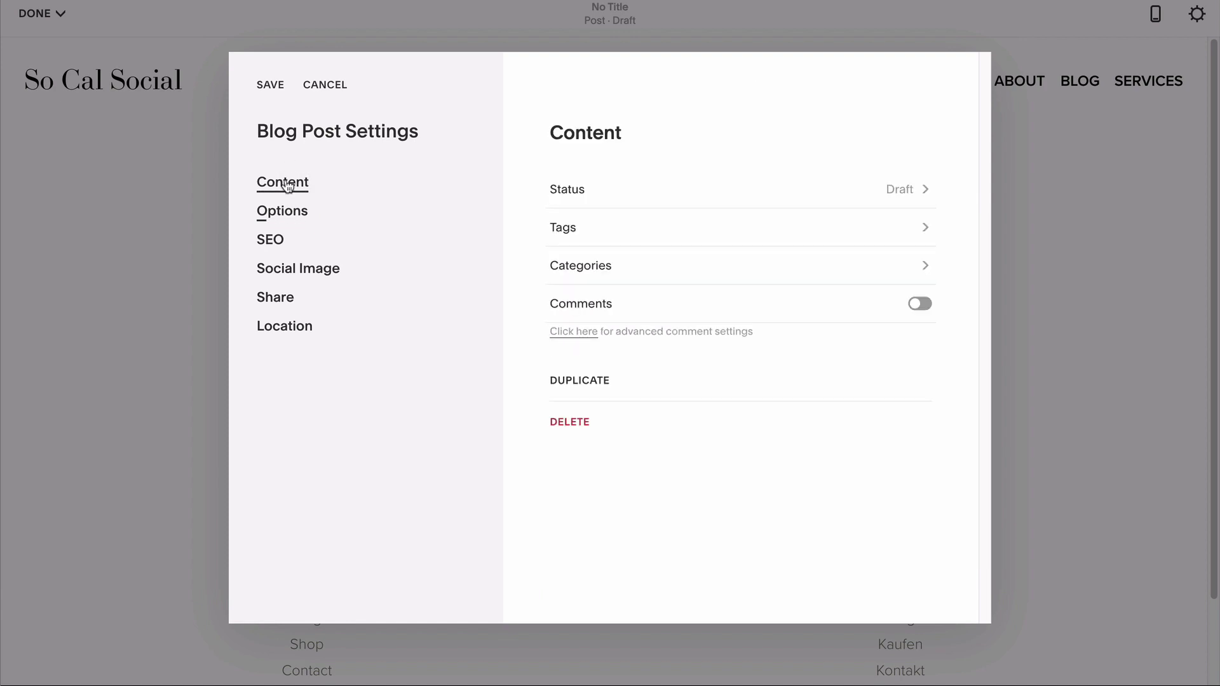
pyautogui.click(579, 192)
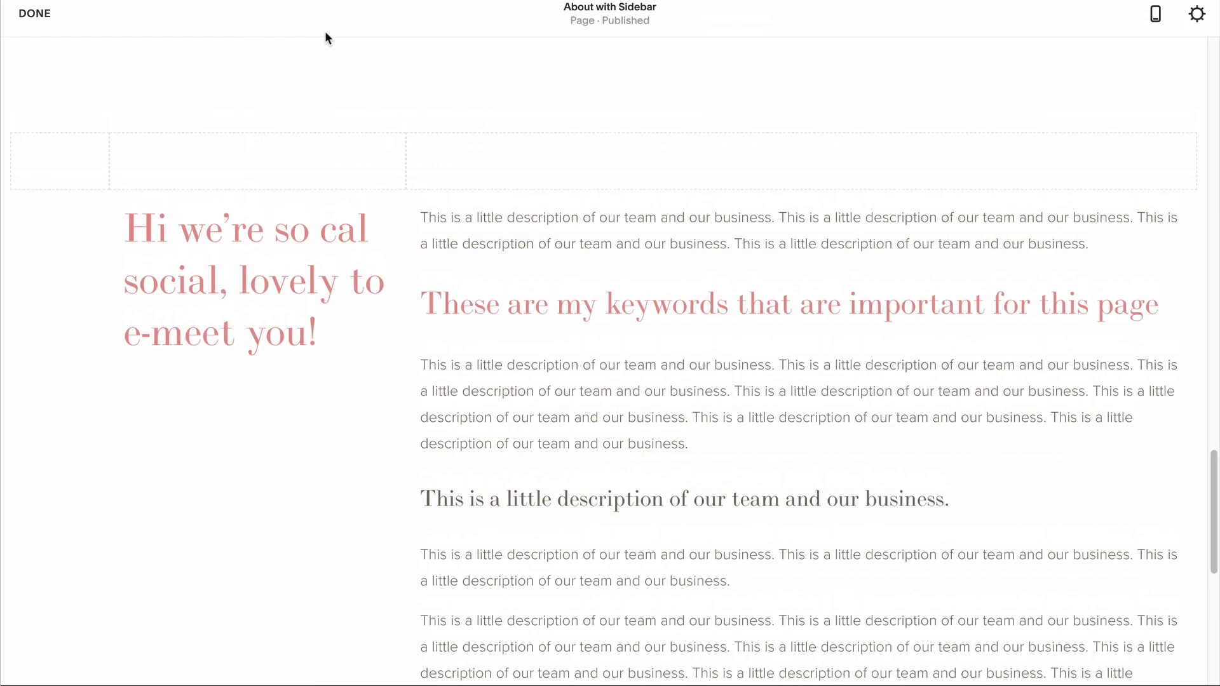
# Step: Add a spacer in the top row and widen the text, leaving a narrow right sidebar column
pyautogui.click(406, 190)
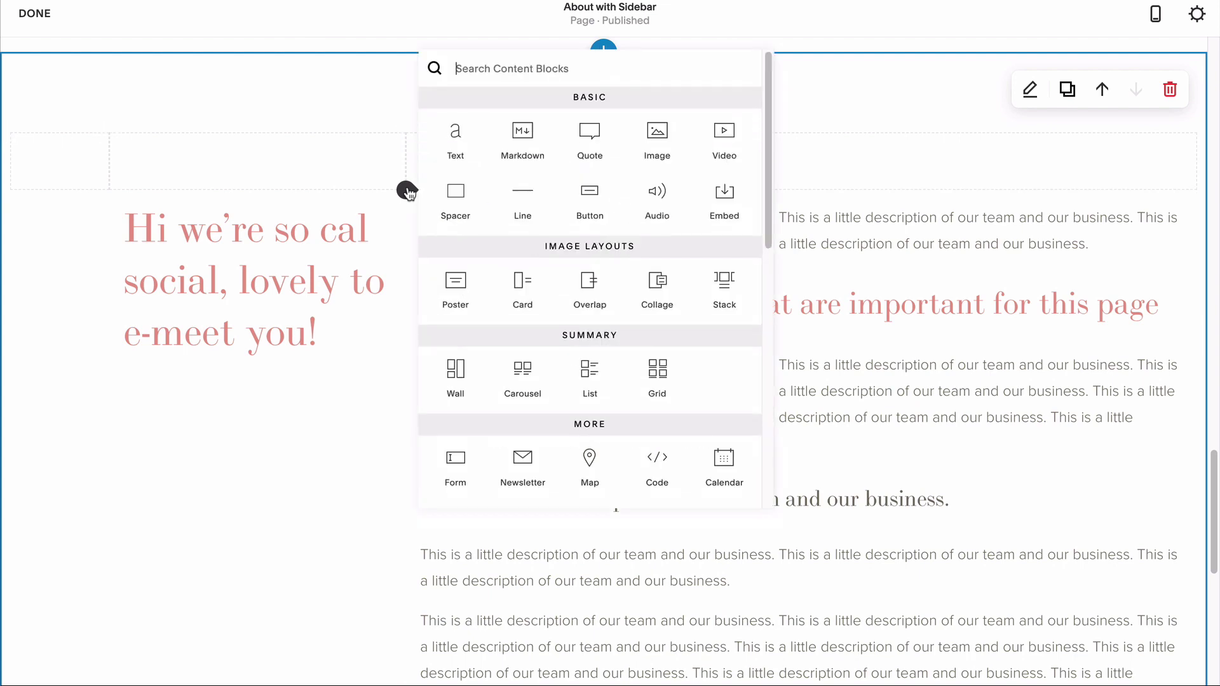
pyautogui.click(456, 193)
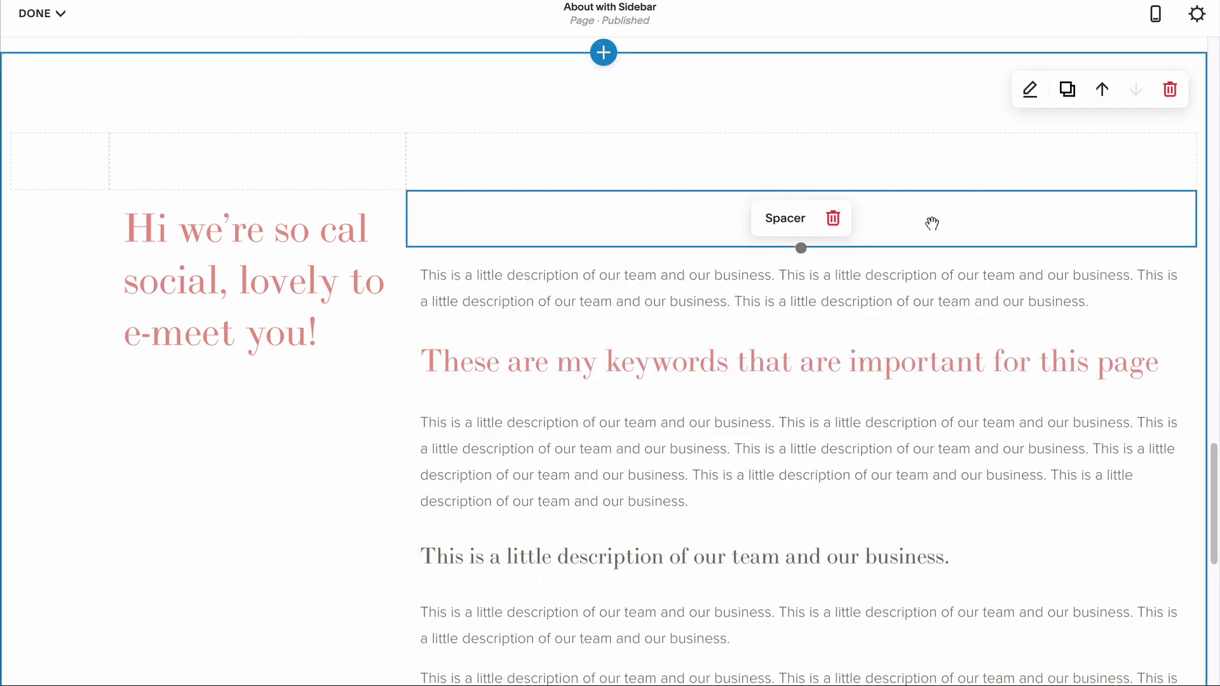
pyautogui.moveTo(943, 226); pyautogui.dragTo(1131, 171)
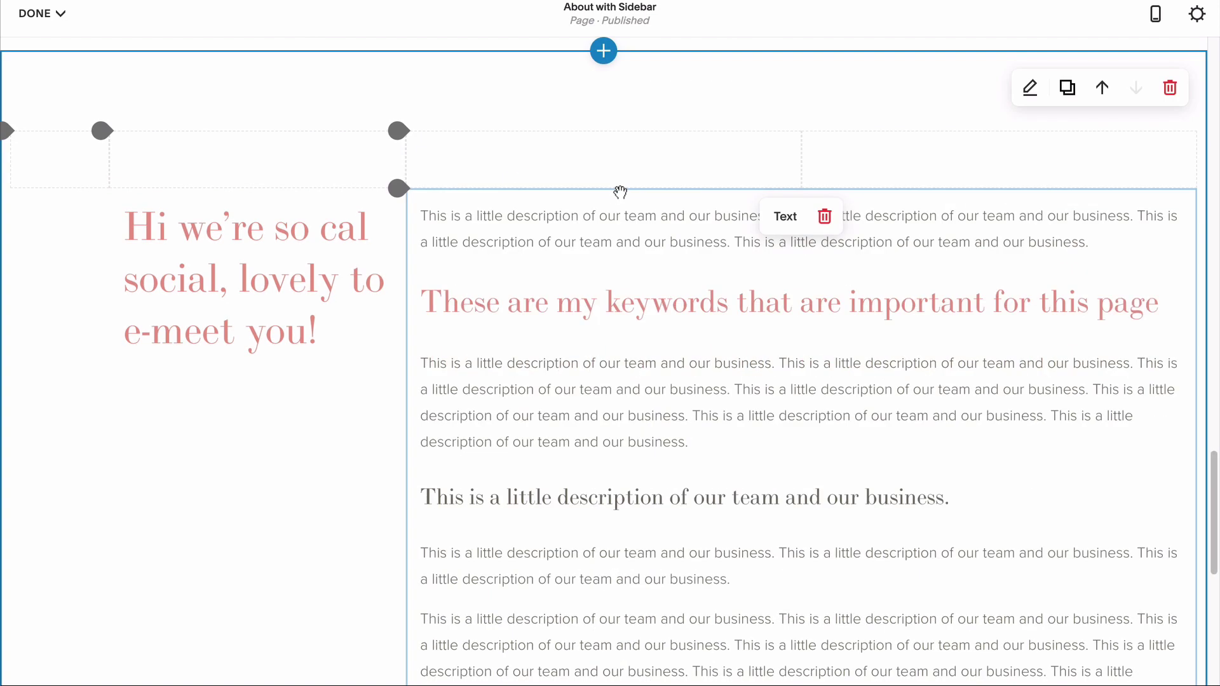
pyautogui.moveTo(615, 190); pyautogui.dragTo(600, 175)
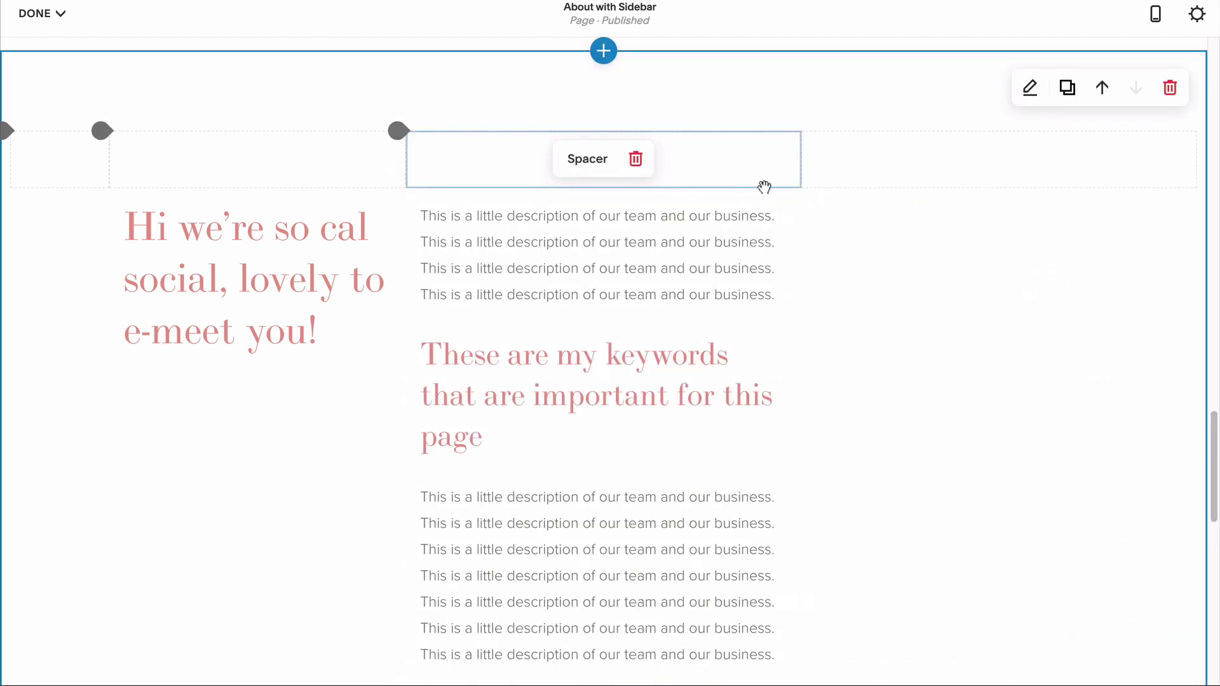
pyautogui.moveTo(795, 163); pyautogui.dragTo(915, 166)
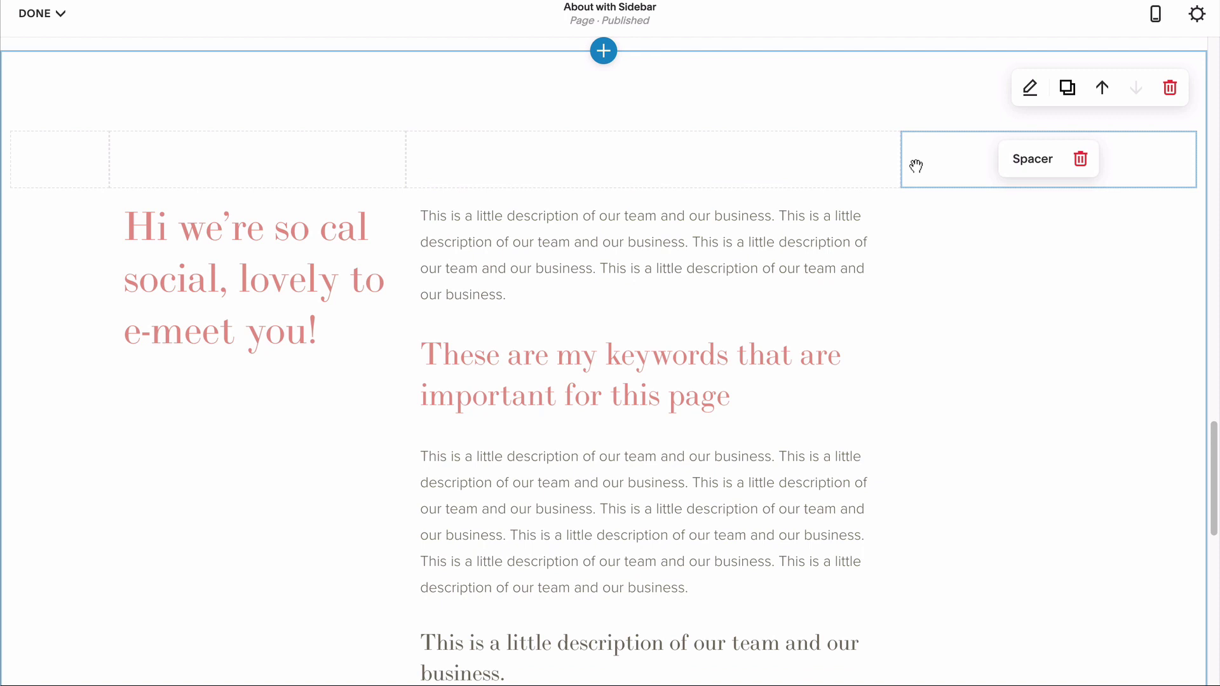
pyautogui.click(901, 190)
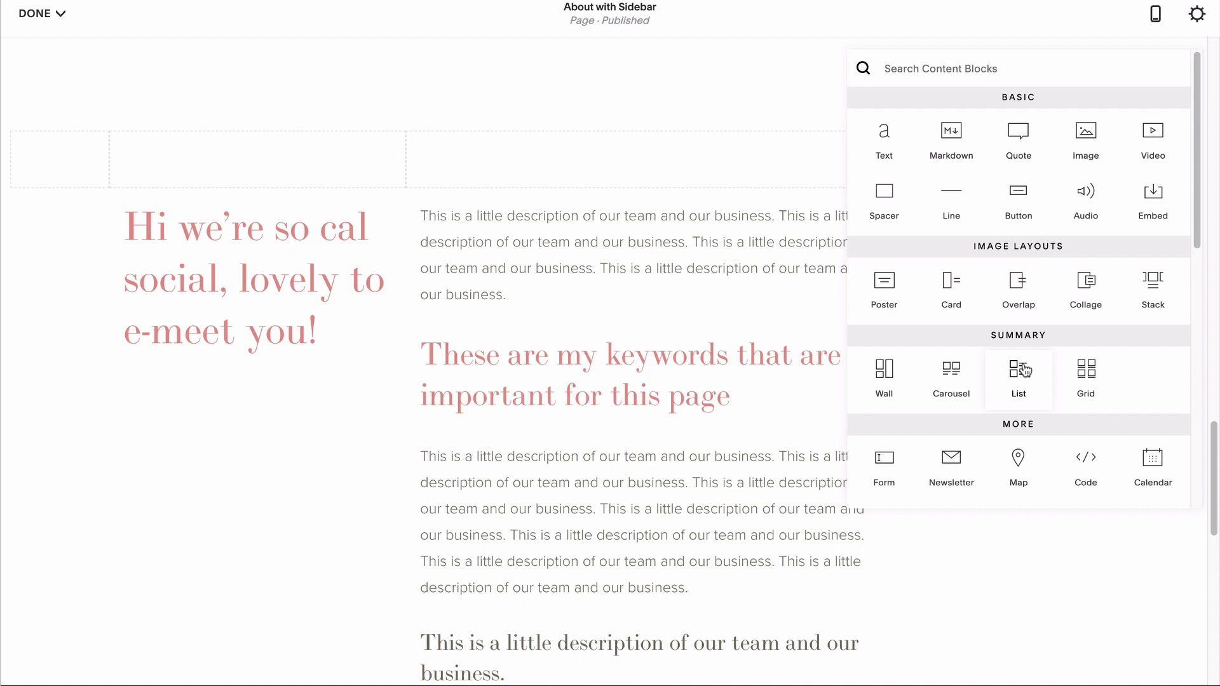
# Step: Insert a Wall summary block in the right column, sourced from the Sidebar blog
pyautogui.click(883, 372)
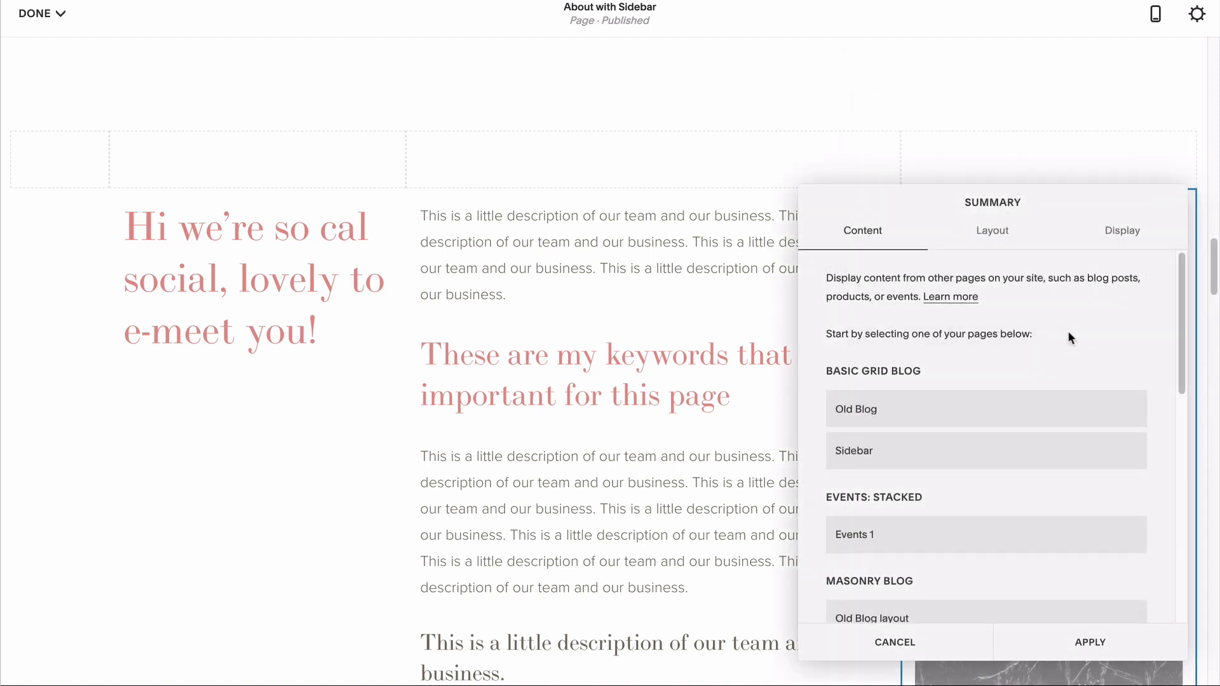
pyautogui.click(861, 458)
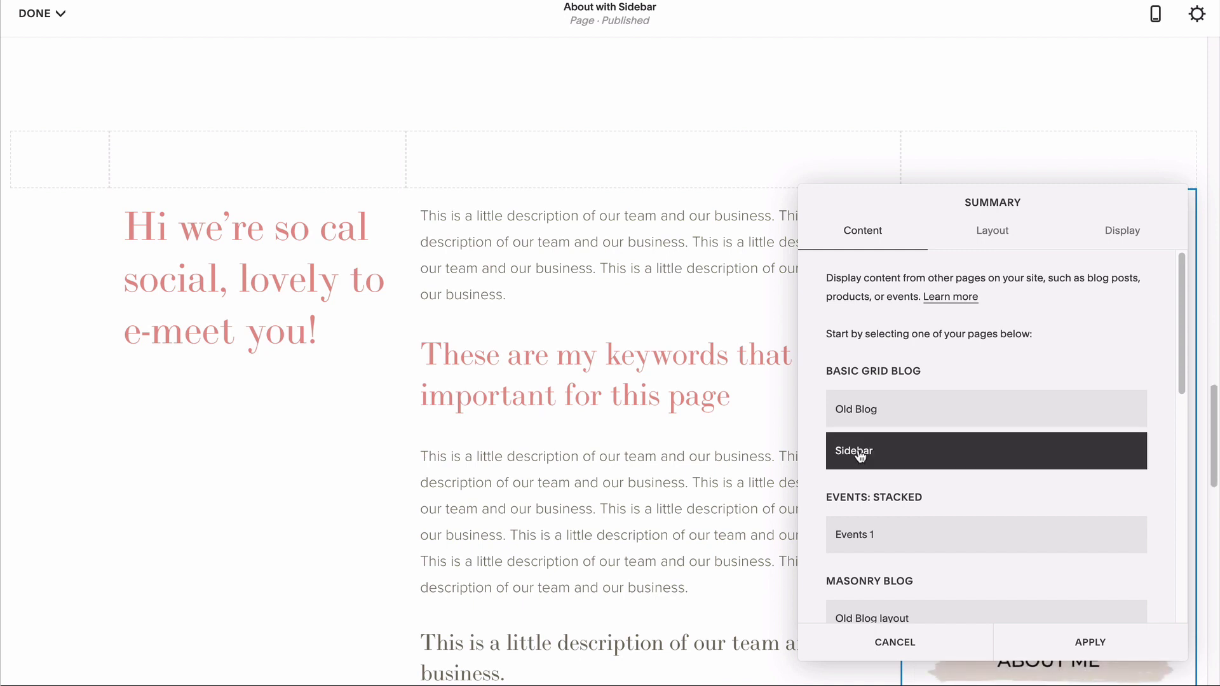
pyautogui.moveTo(935, 202); pyautogui.dragTo(598, 191)
pyautogui.click(656, 222)
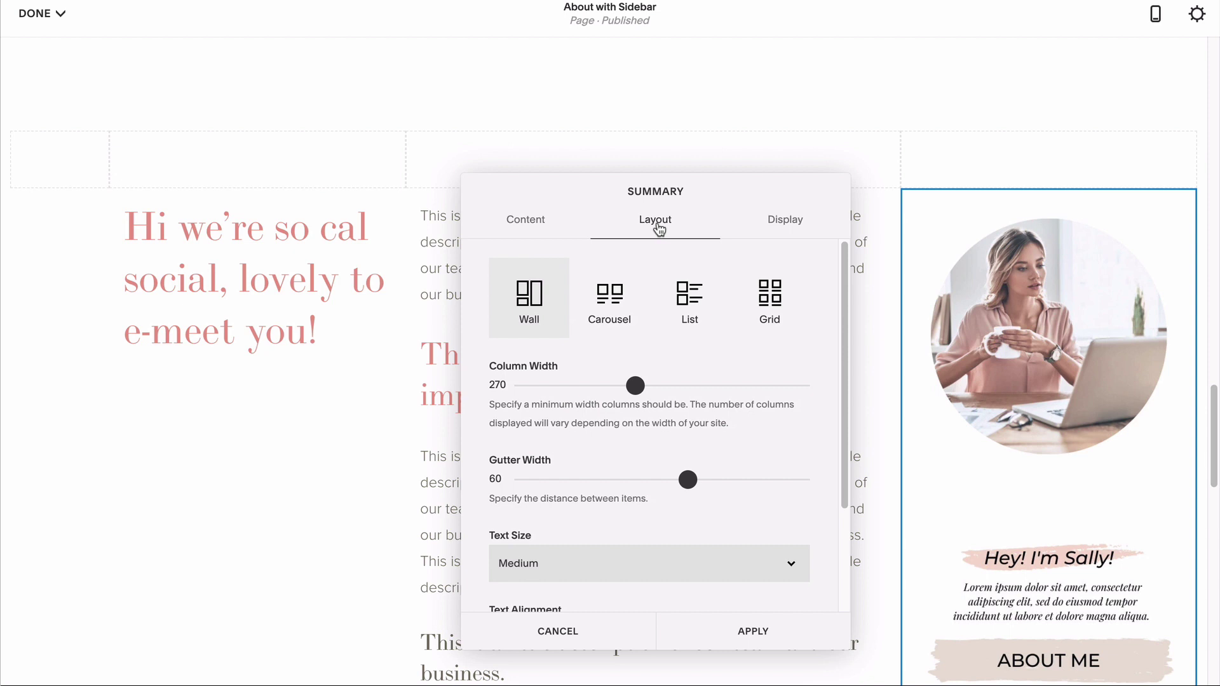
# Step: Set the wall summary's Column Width to 600 and Gutter Width to 5
pyautogui.moveTo(636, 385); pyautogui.dragTo(798, 376)
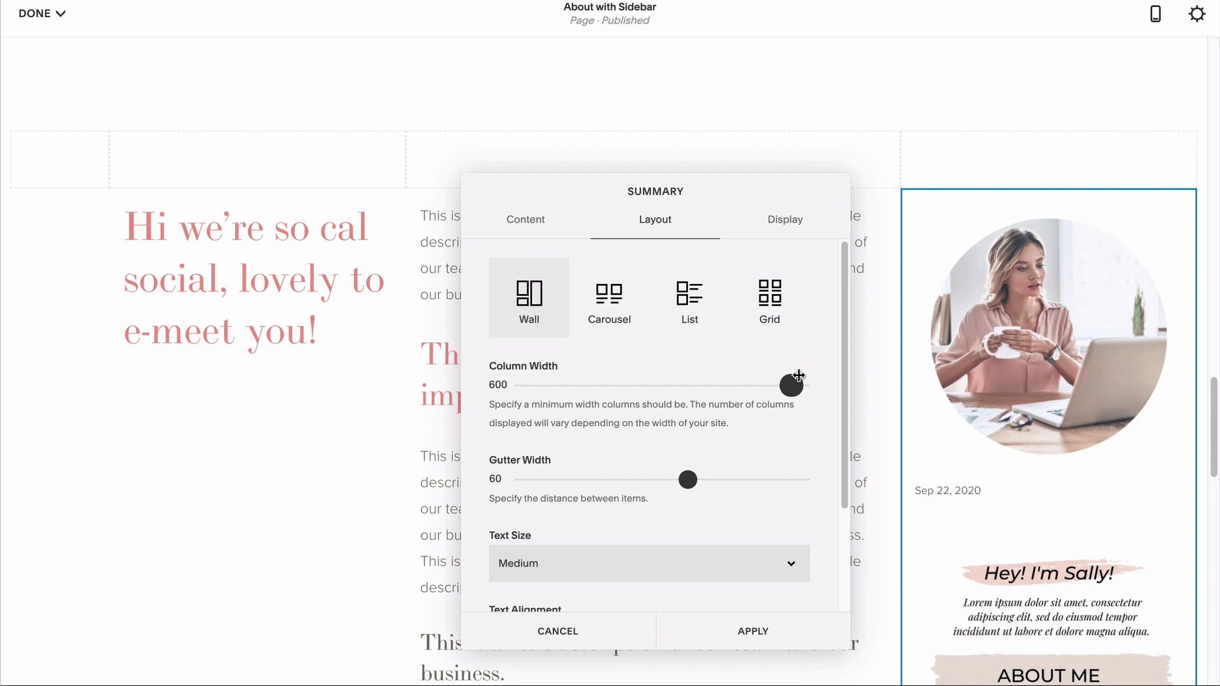
pyautogui.moveTo(687, 479); pyautogui.dragTo(541, 479)
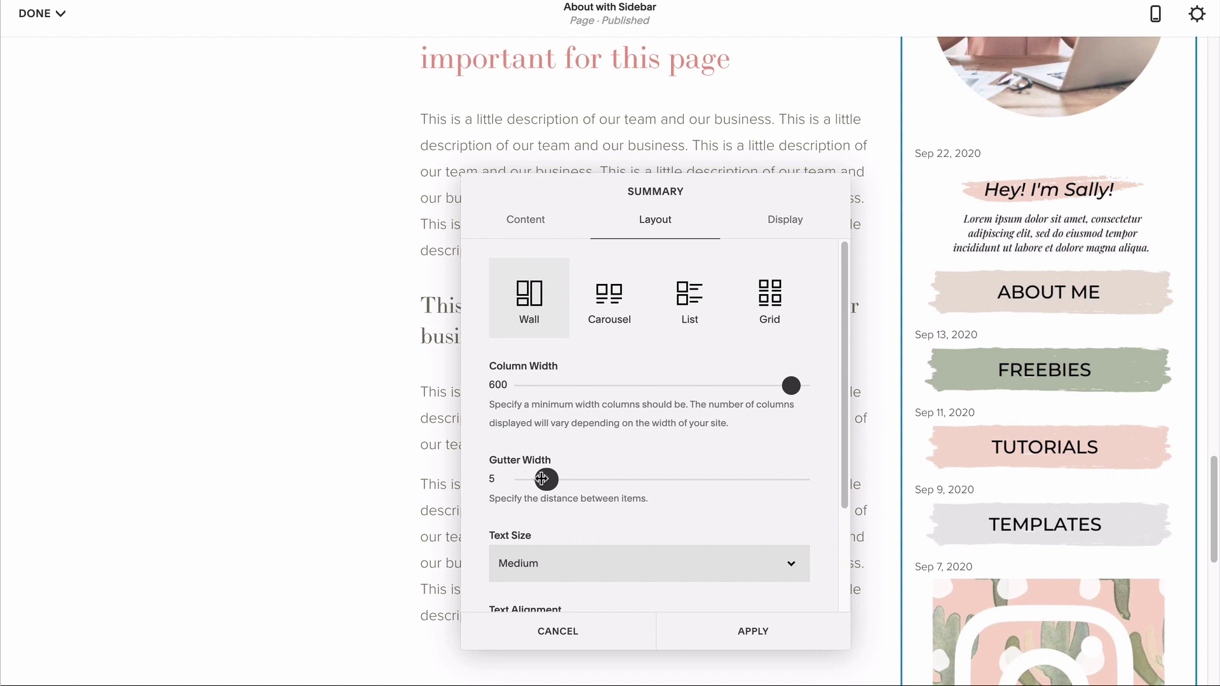
pyautogui.scroll(-2, 640, 543)
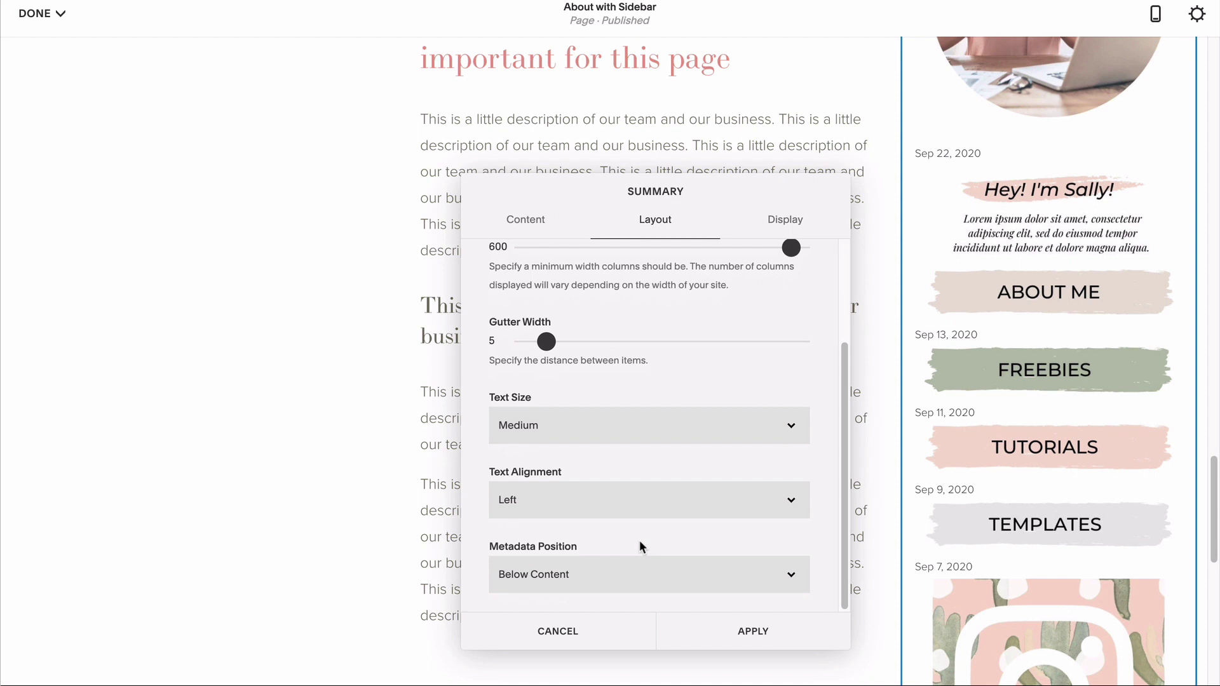
# Step: Show 6 items with titles and excerpts hidden and both metadata fields set to None
pyautogui.click(783, 222)
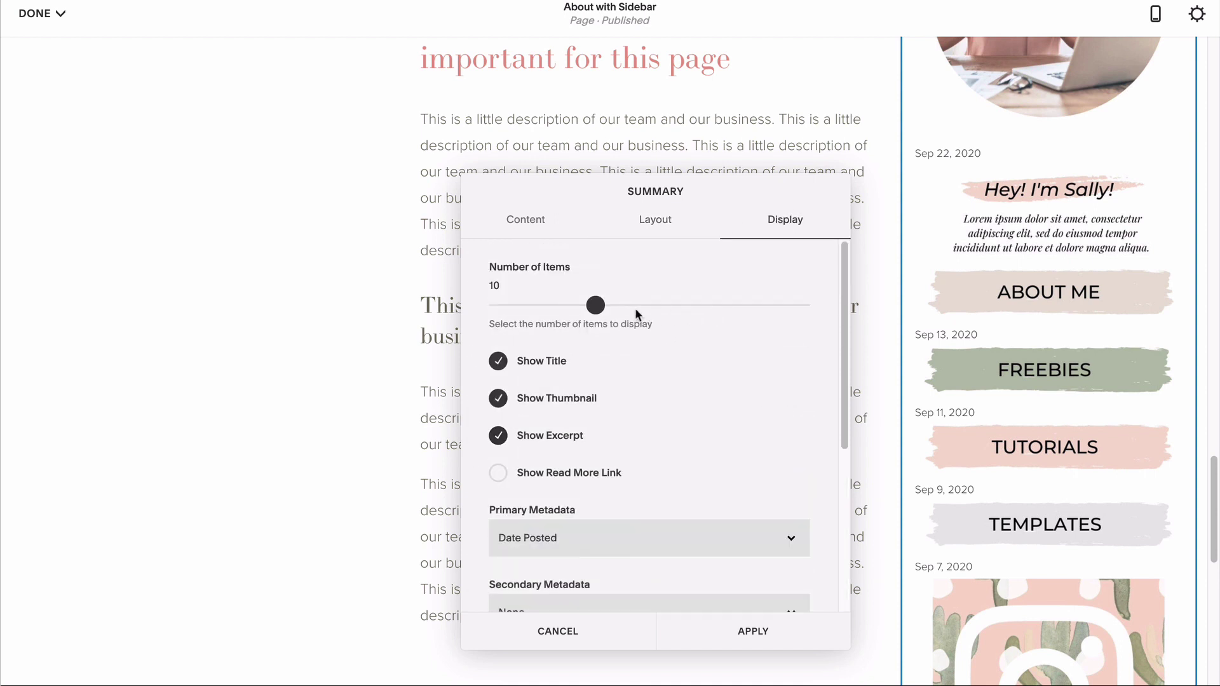
pyautogui.moveTo(596, 305); pyautogui.dragTo(561, 305)
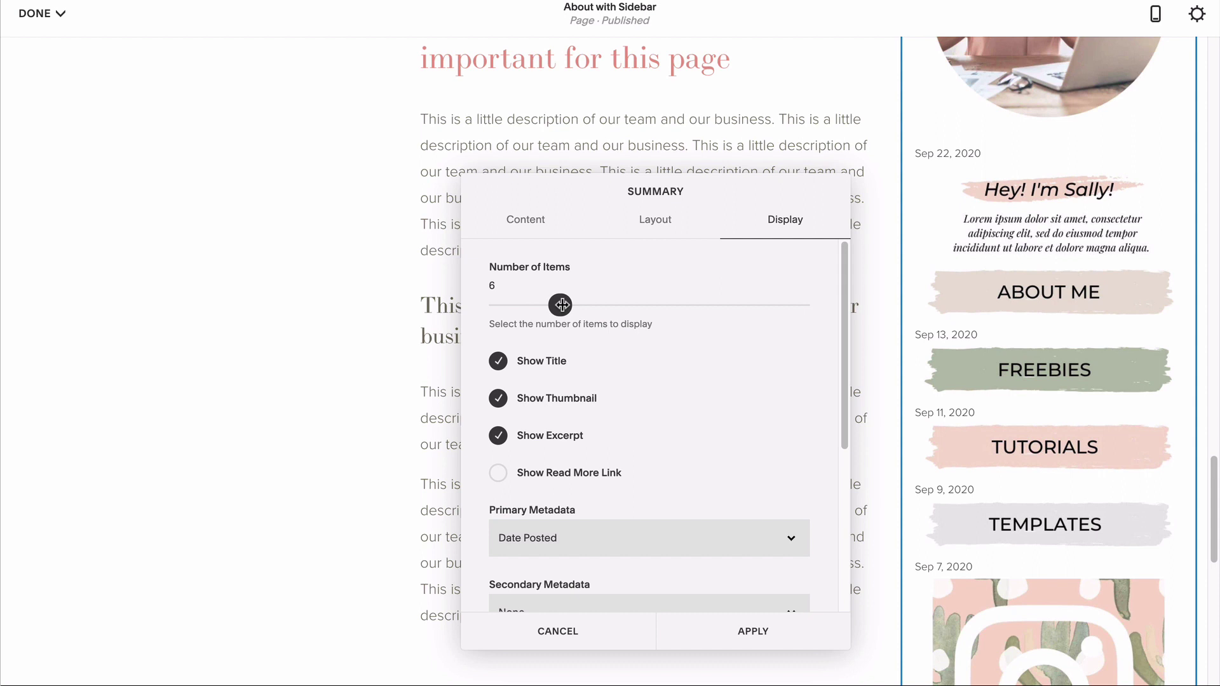
pyautogui.click(498, 361)
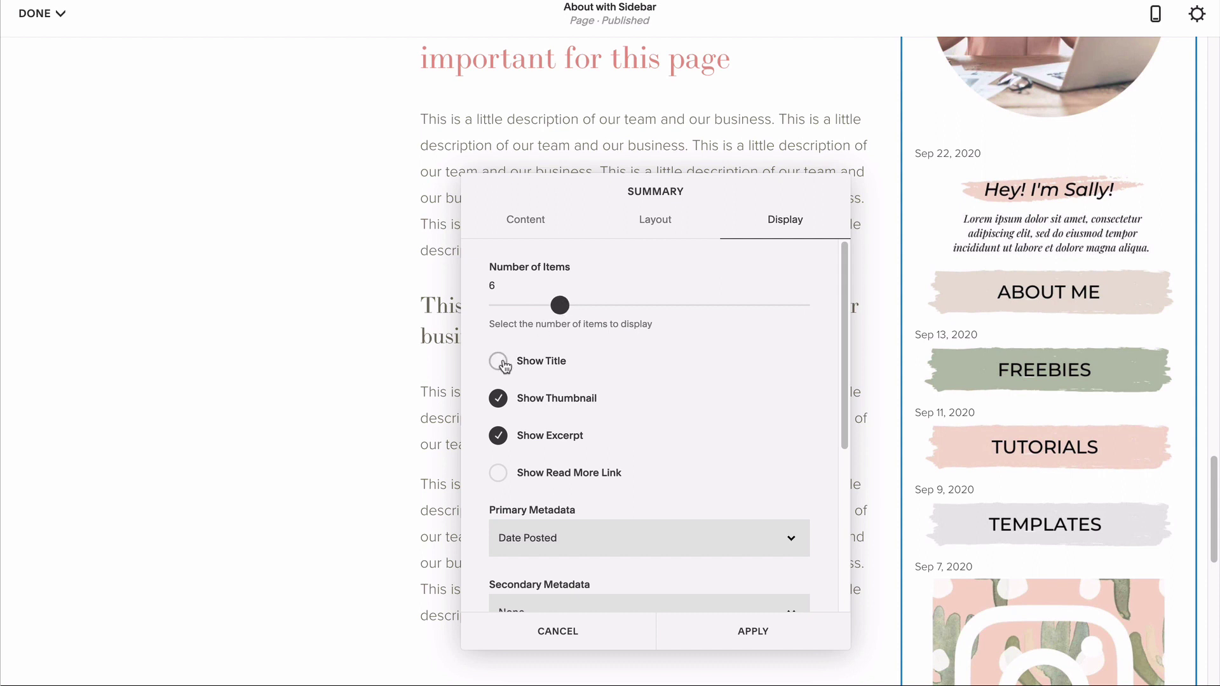
pyautogui.click(498, 436)
pyautogui.click(525, 499)
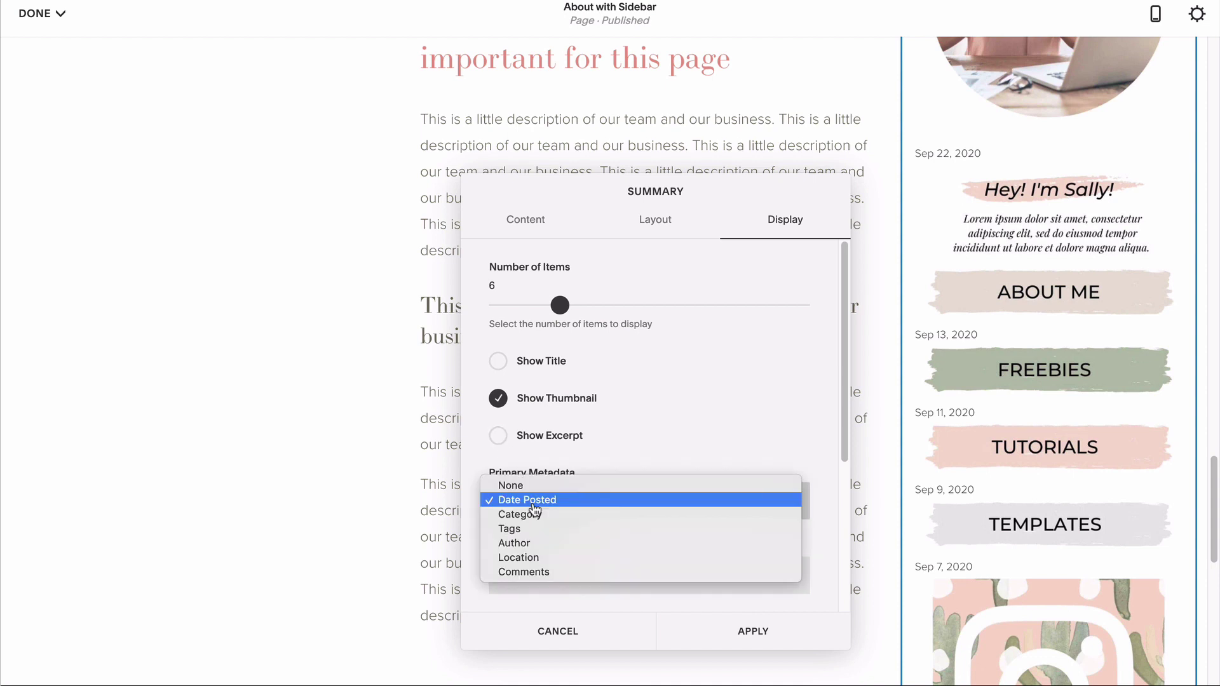
pyautogui.click(526, 486)
pyautogui.scroll(-2, 650, 463)
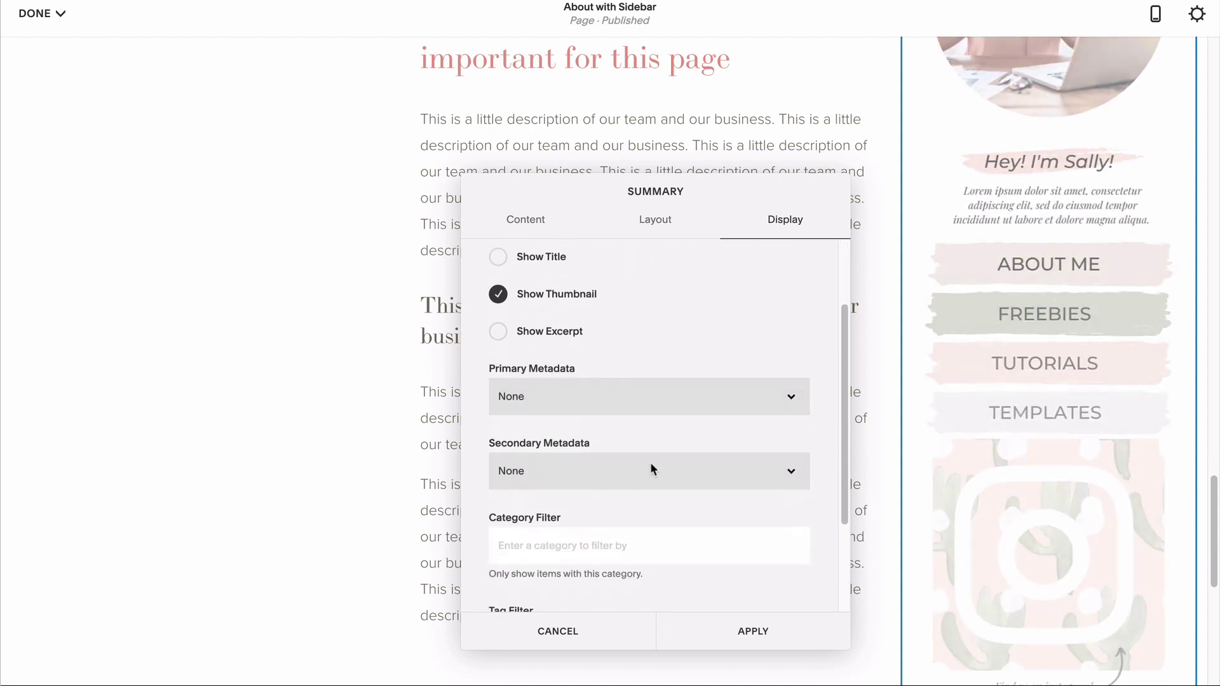
pyautogui.click(653, 471)
pyautogui.click(629, 474)
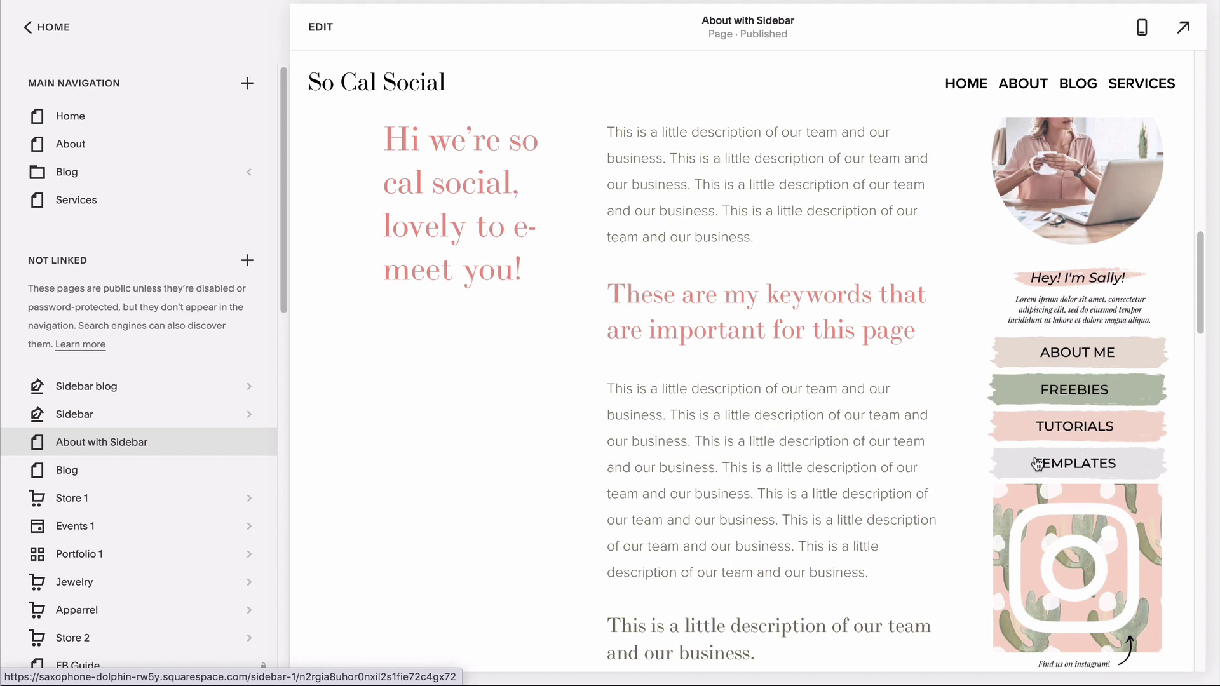
# Step: Open the About with Sidebar page's settings and scroll through them
pyautogui.moveTo(247, 438)
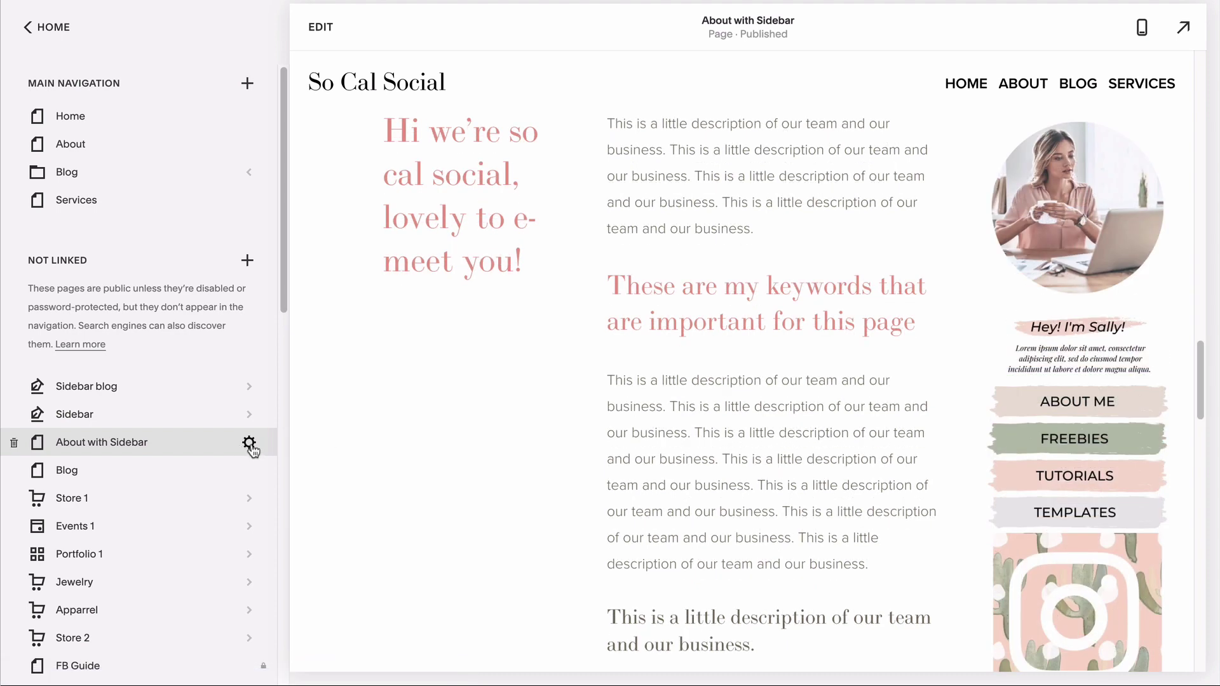
pyautogui.click(248, 443)
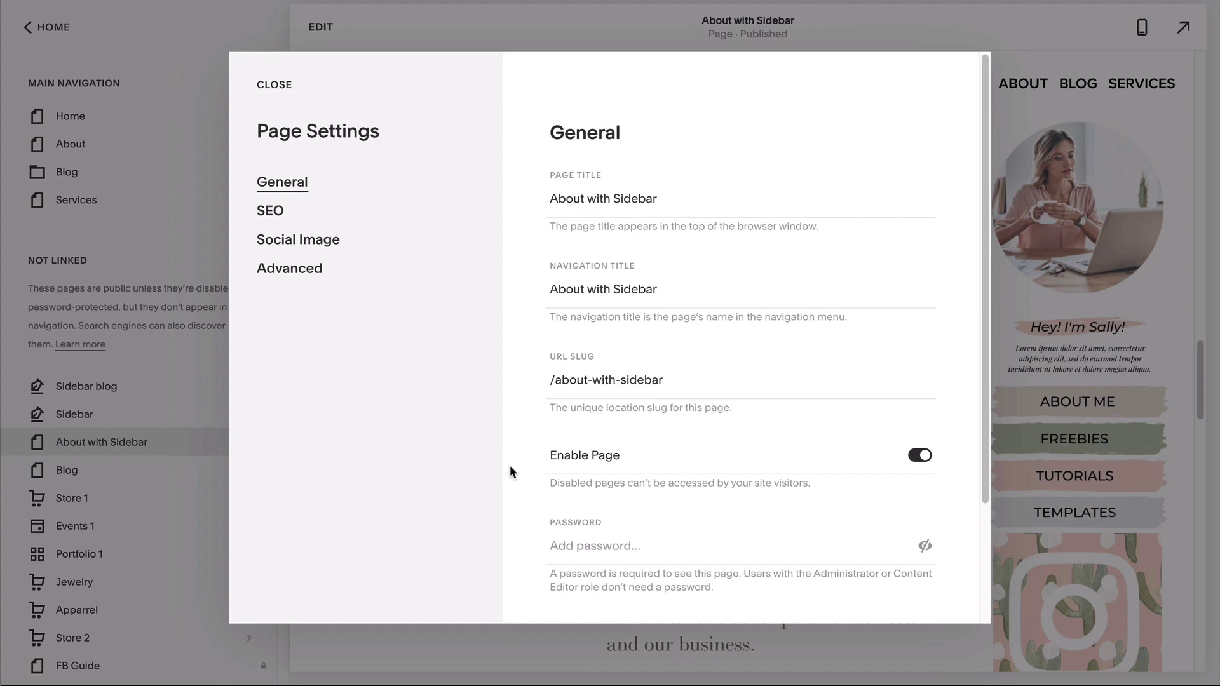
pyautogui.scroll(-3, 512, 471)
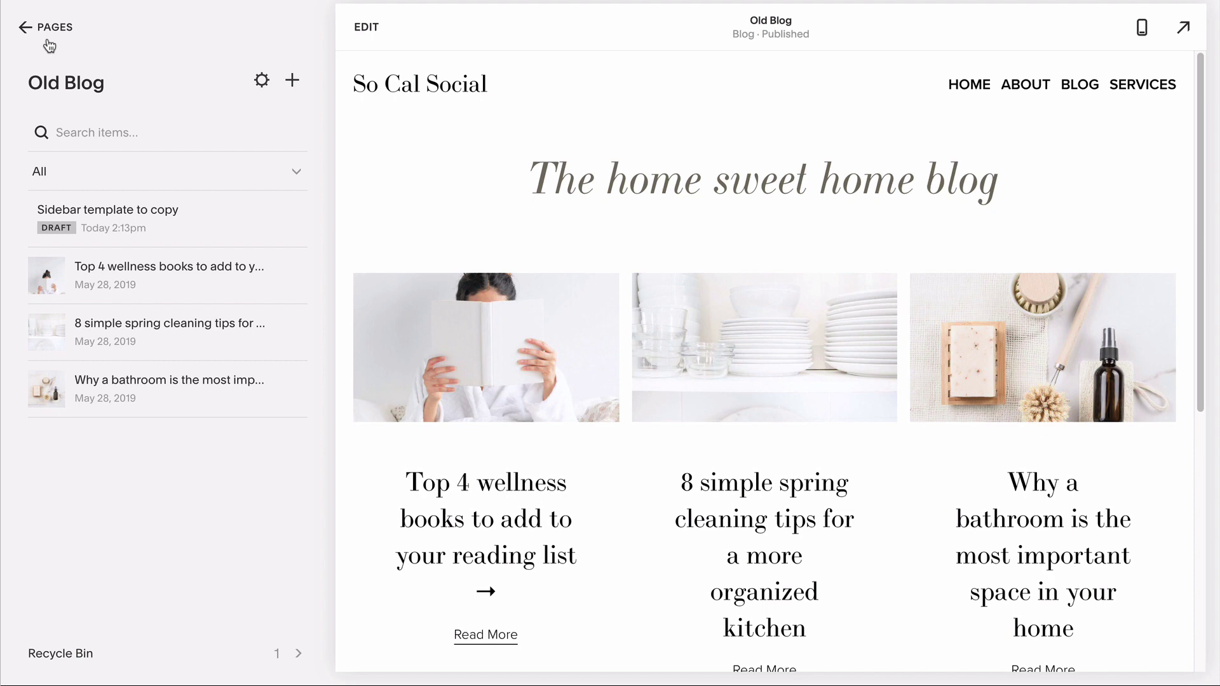
# Step: Open the Sidebar template to copy its draft
pyautogui.click(114, 220)
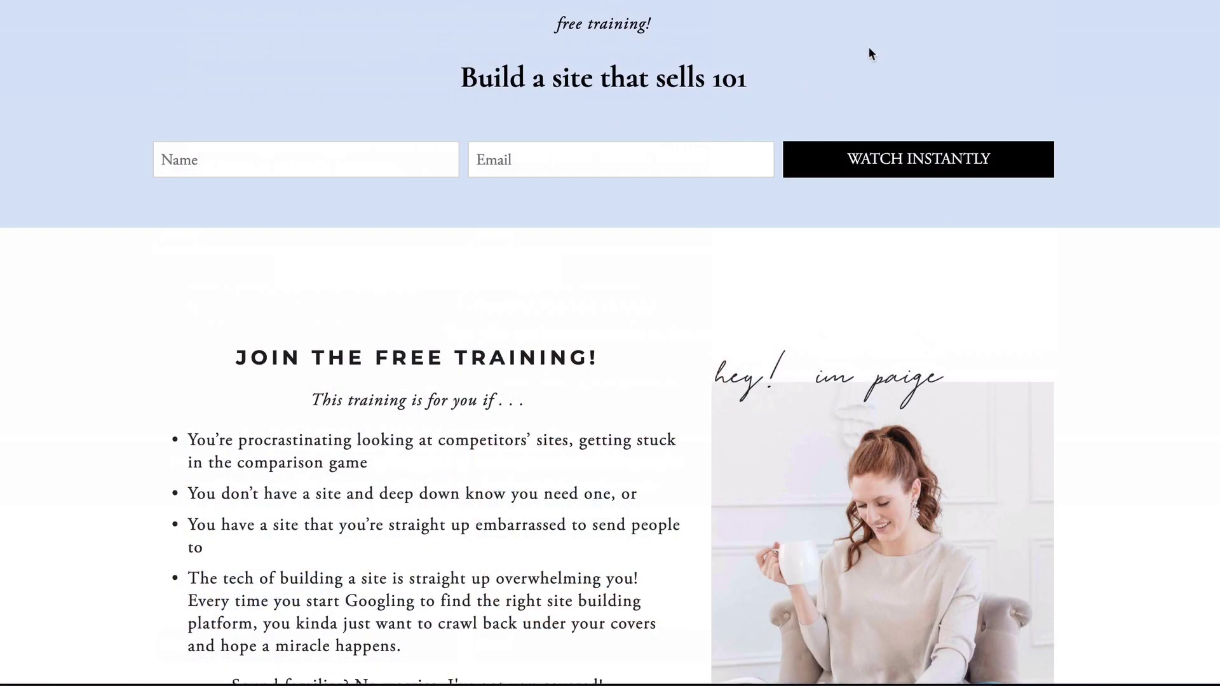
# Step: In the lower signup form, enter a first name and an e-mail address
pyautogui.scroll(-5, 869, 53)
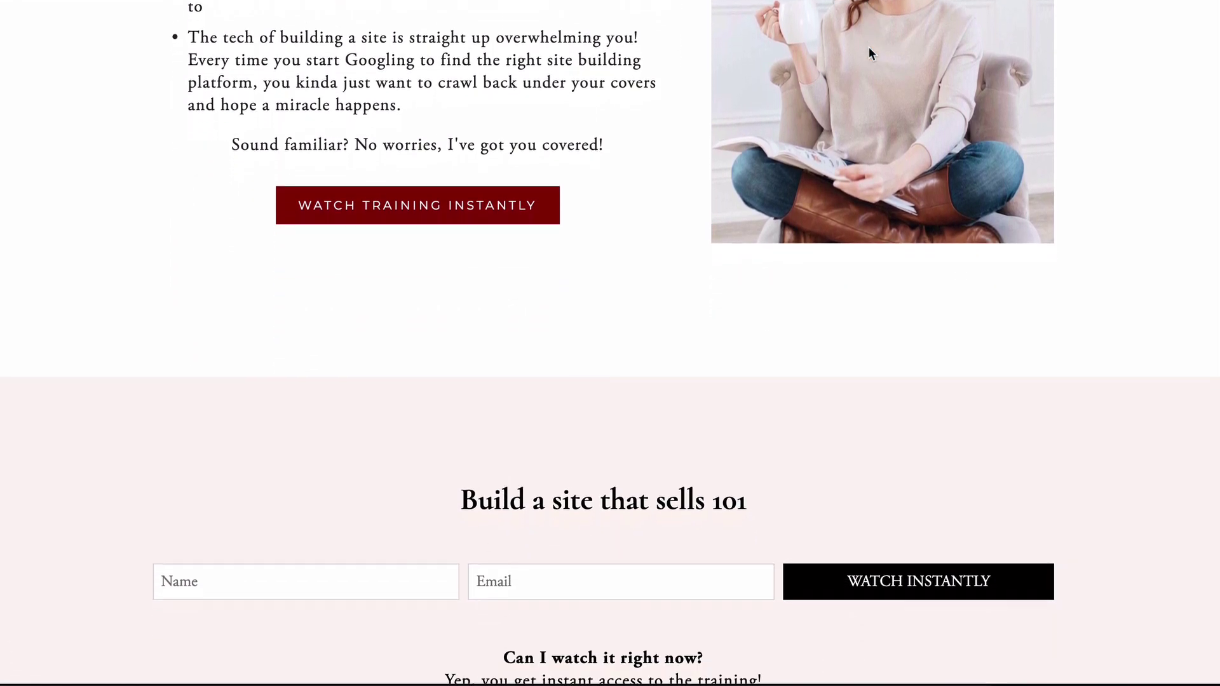
pyautogui.scroll(-1, 868, 57)
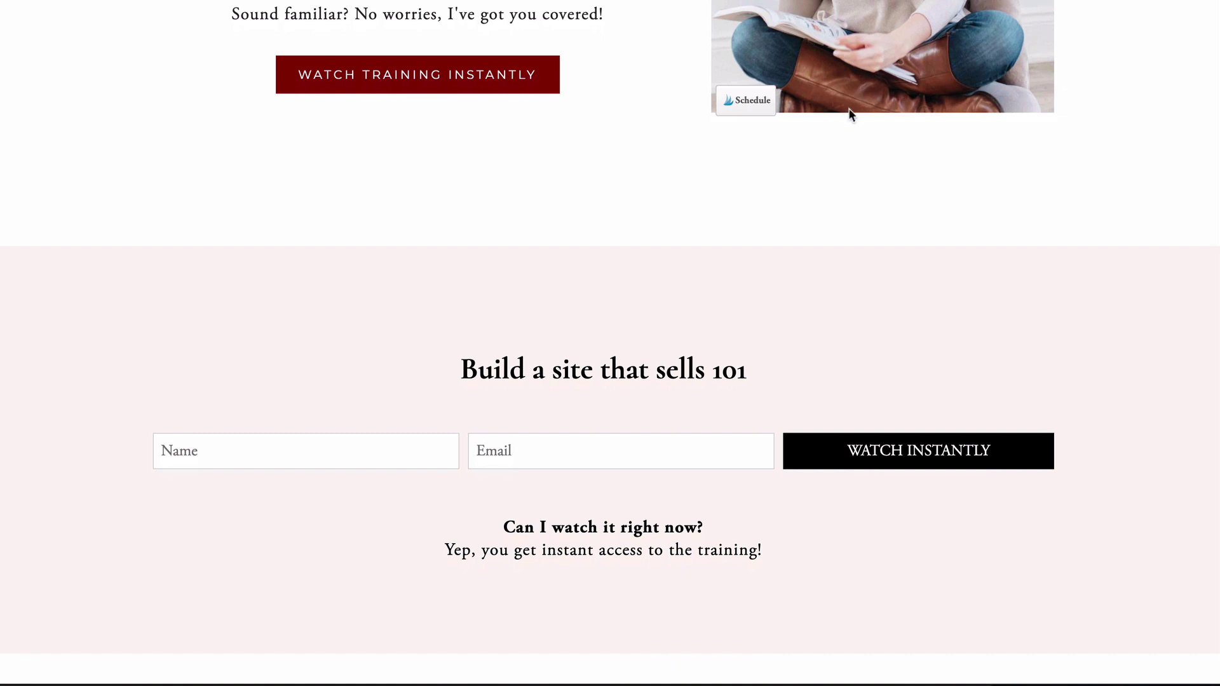
pyautogui.click(377, 436)
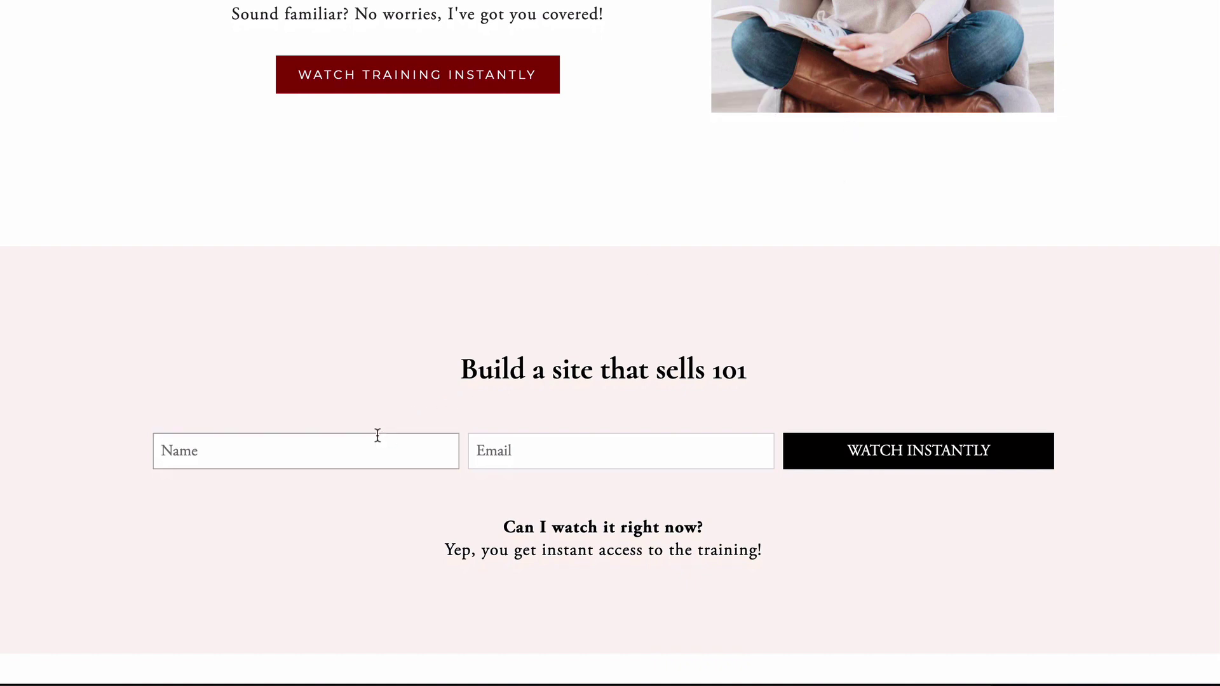
pyautogui.write('Stacy')
pyautogui.click(534, 452)
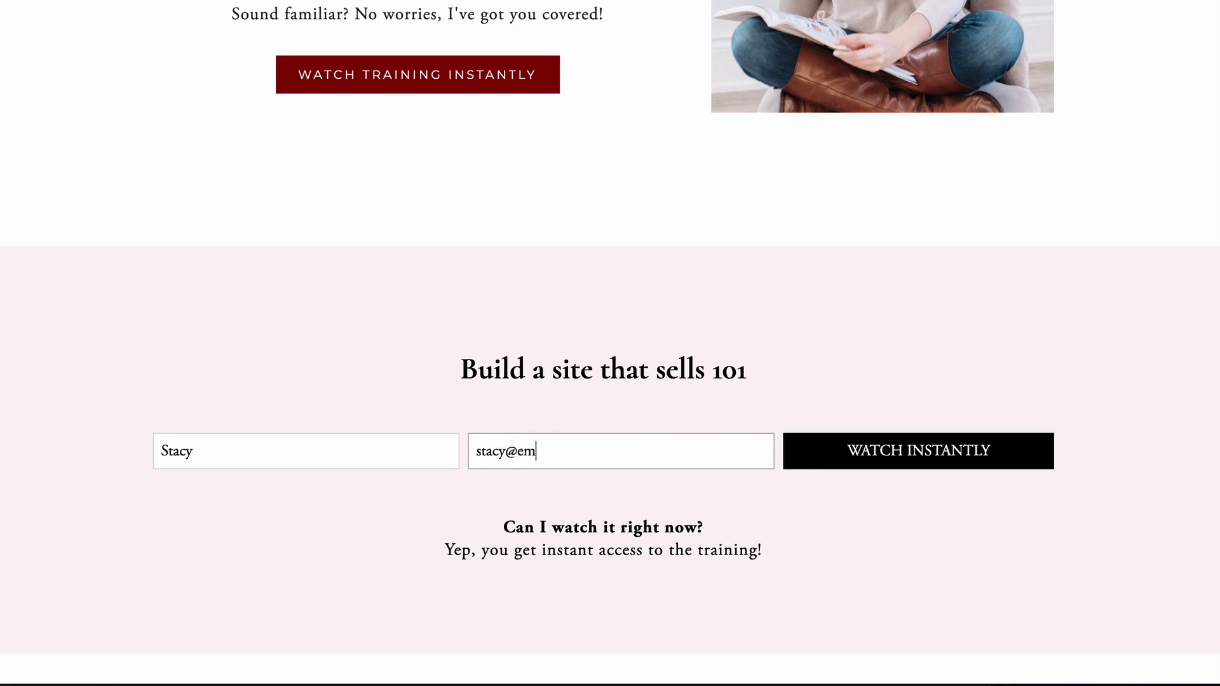